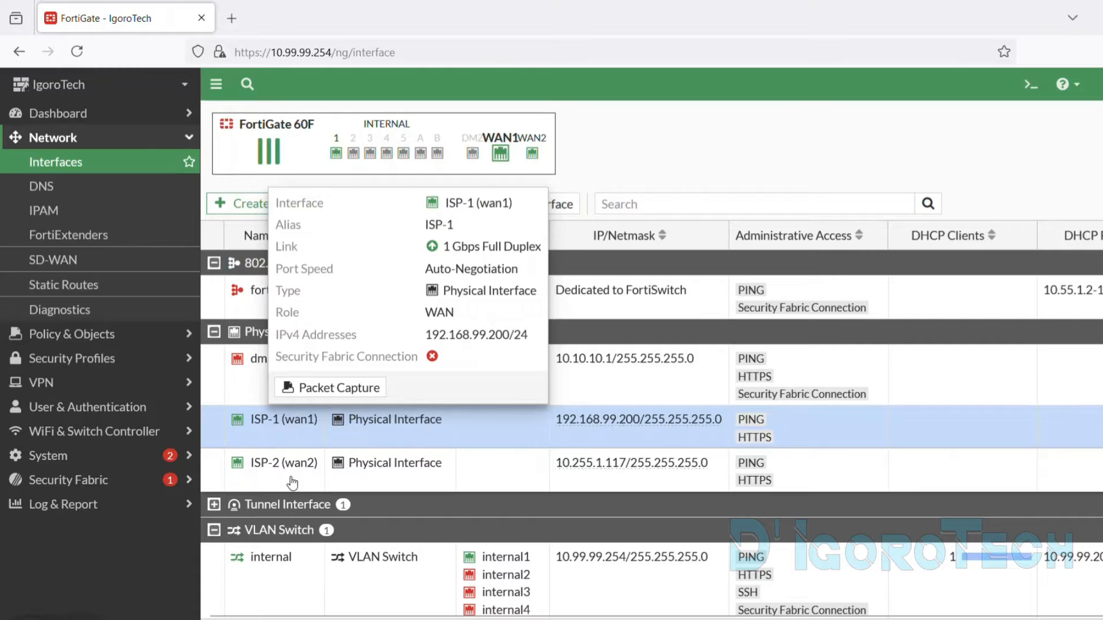
Step: Examine the link, role and IPv4 details of the ISP-1 (wan1) and ISP-2 (wan2) physical interfaces
click(292, 476)
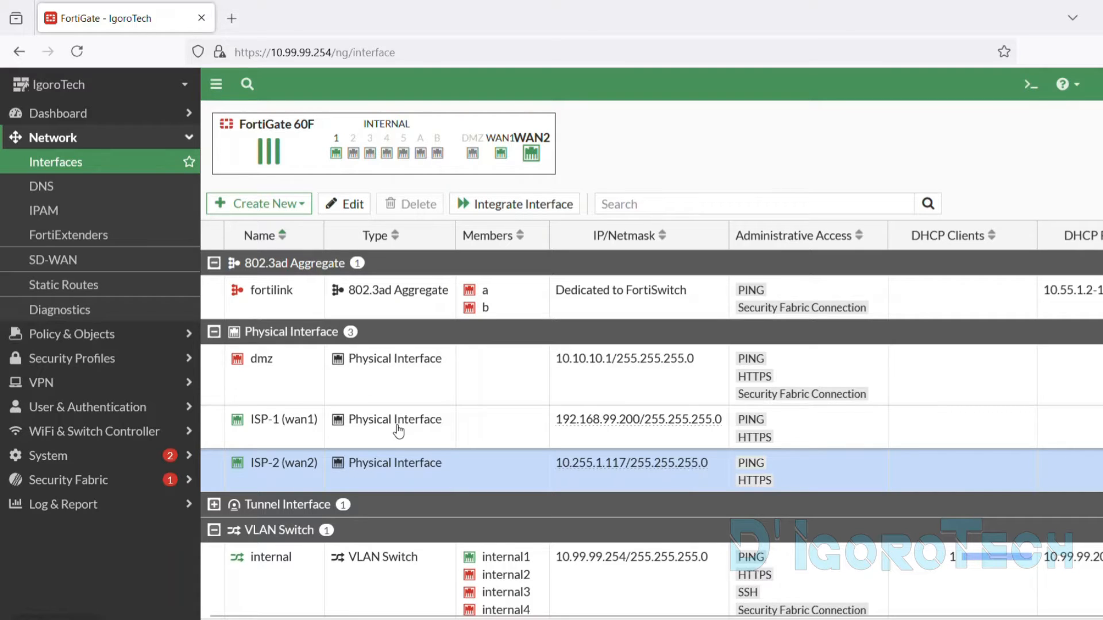
click(264, 431)
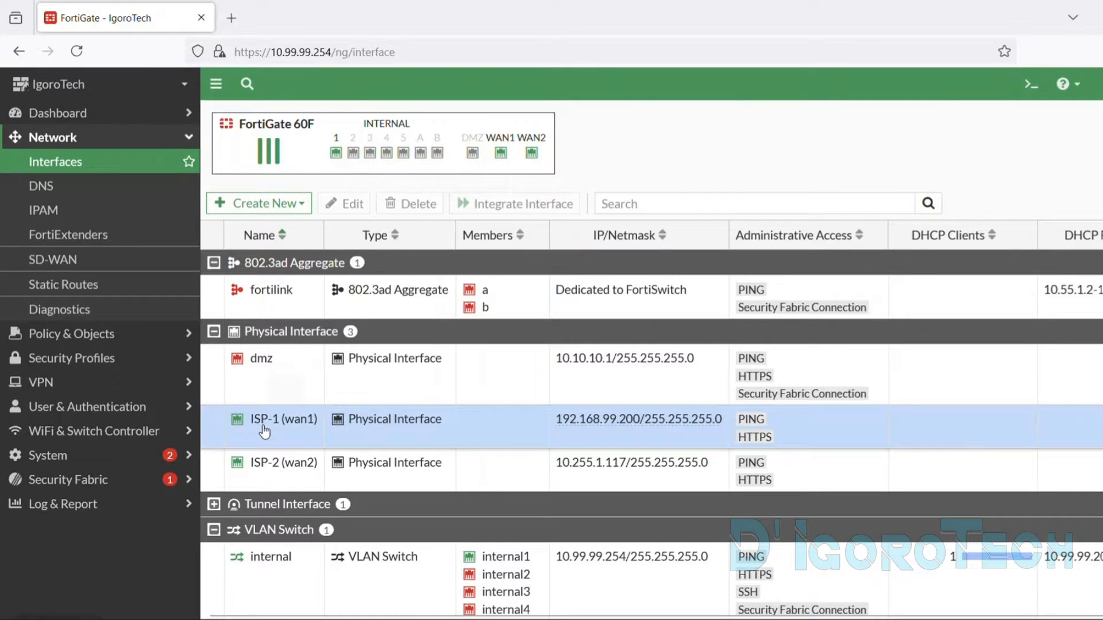
mouse_move(287, 429)
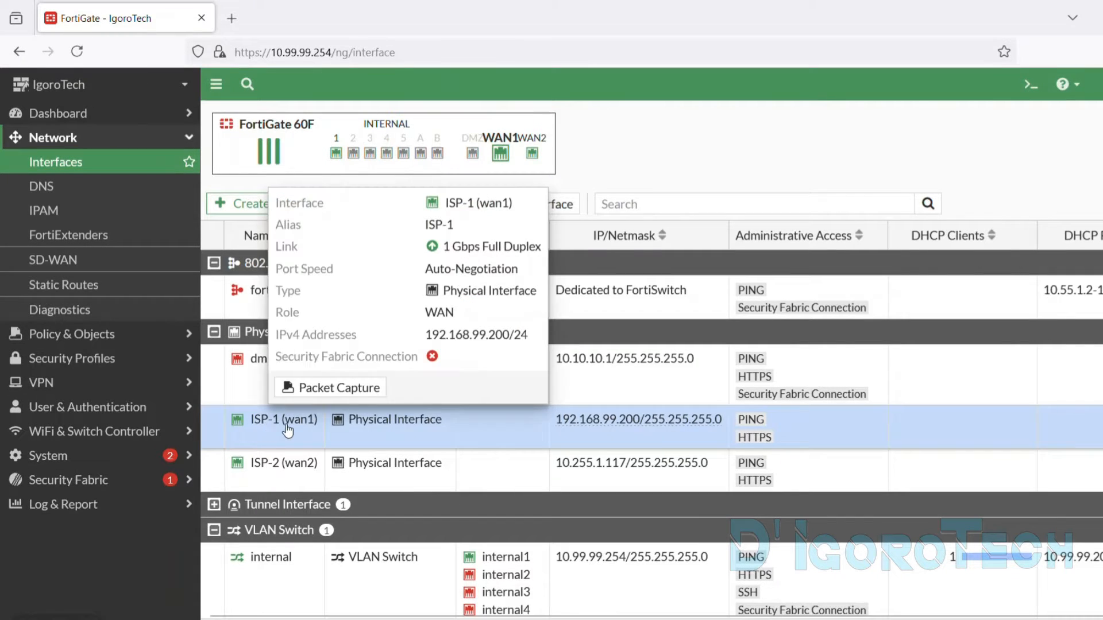
click(291, 477)
mouse_move(294, 472)
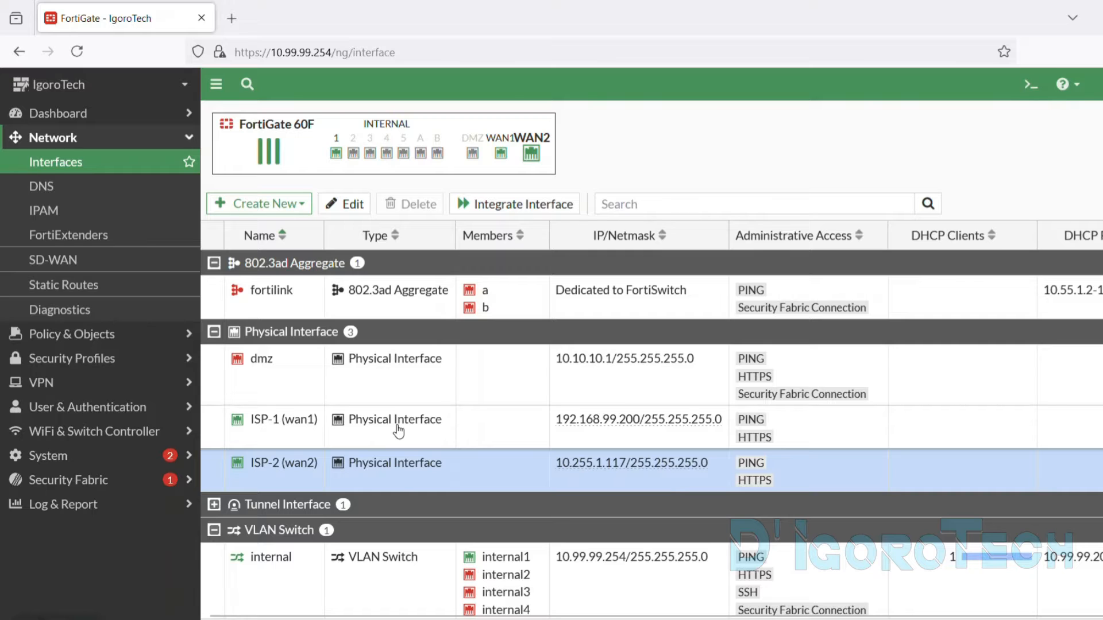
click(265, 432)
mouse_move(287, 430)
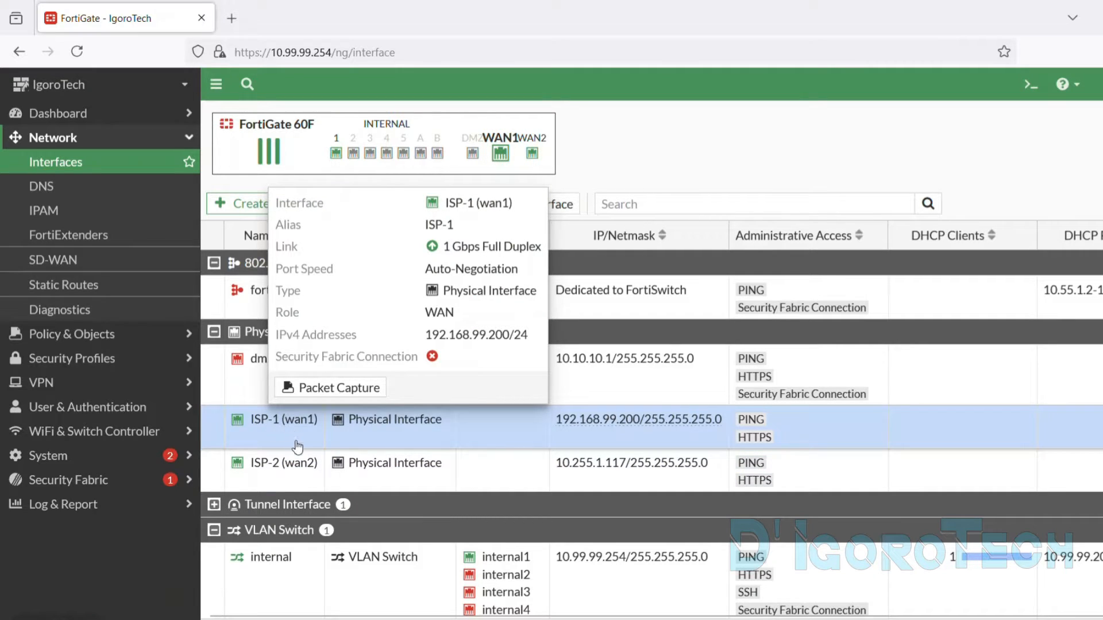
click(292, 472)
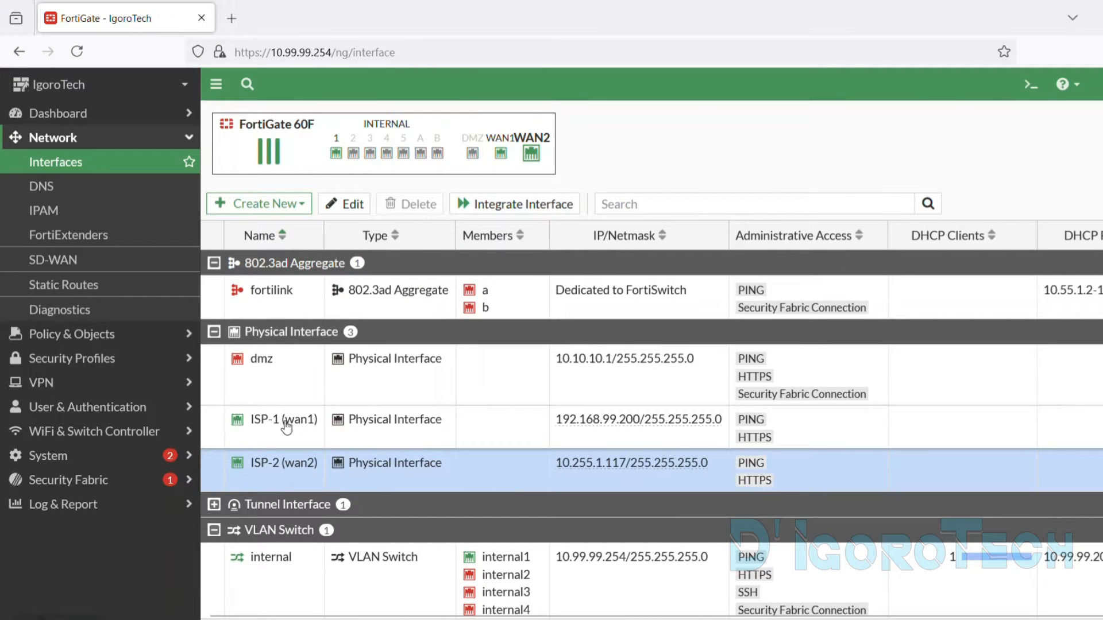
click(397, 431)
click(392, 468)
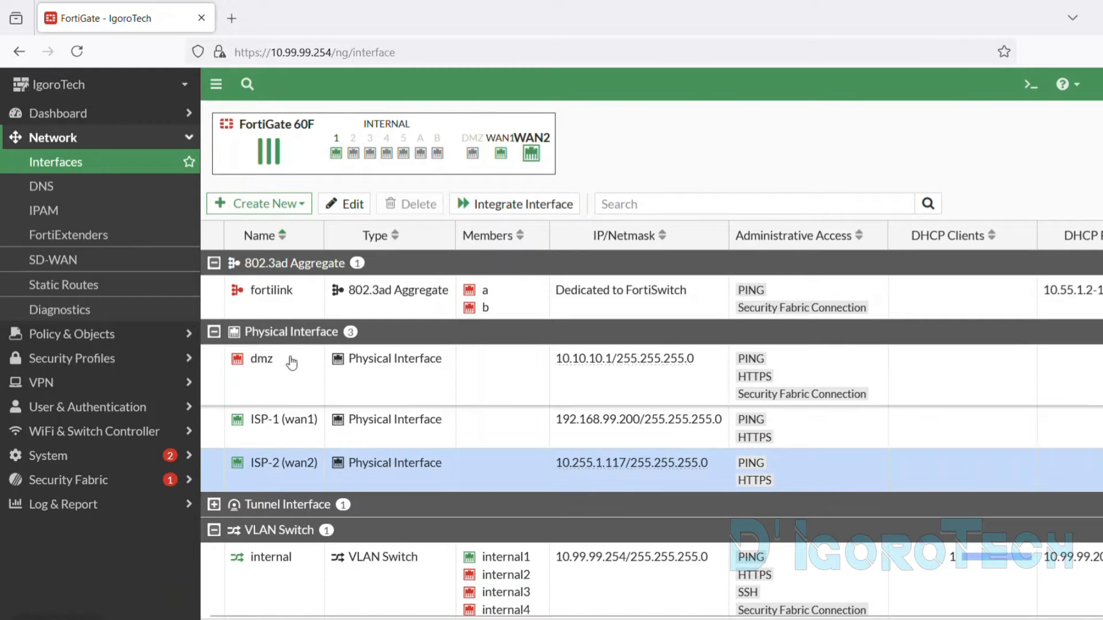
Step: Open the static routes list and add the Priority column to its table
click(102, 294)
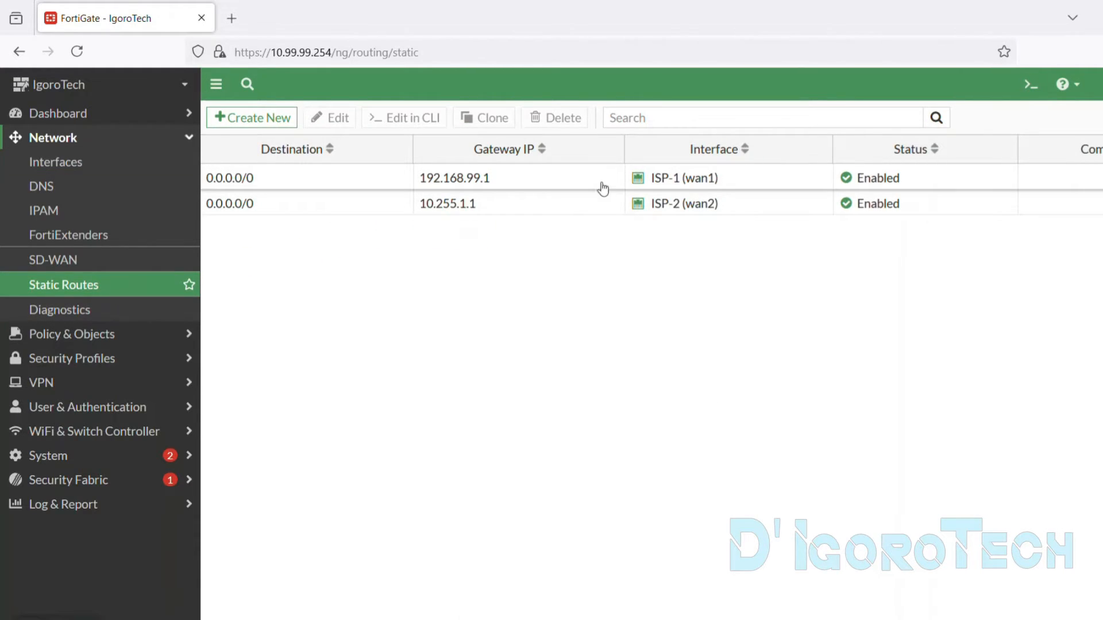
right_click(600, 151)
click(607, 360)
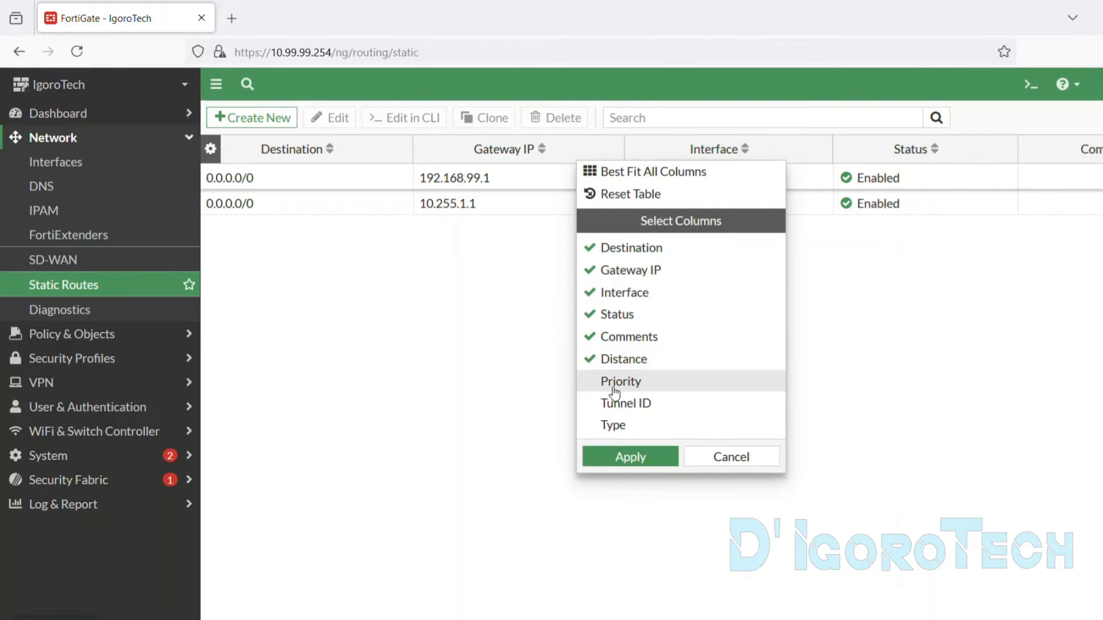
click(604, 381)
click(610, 456)
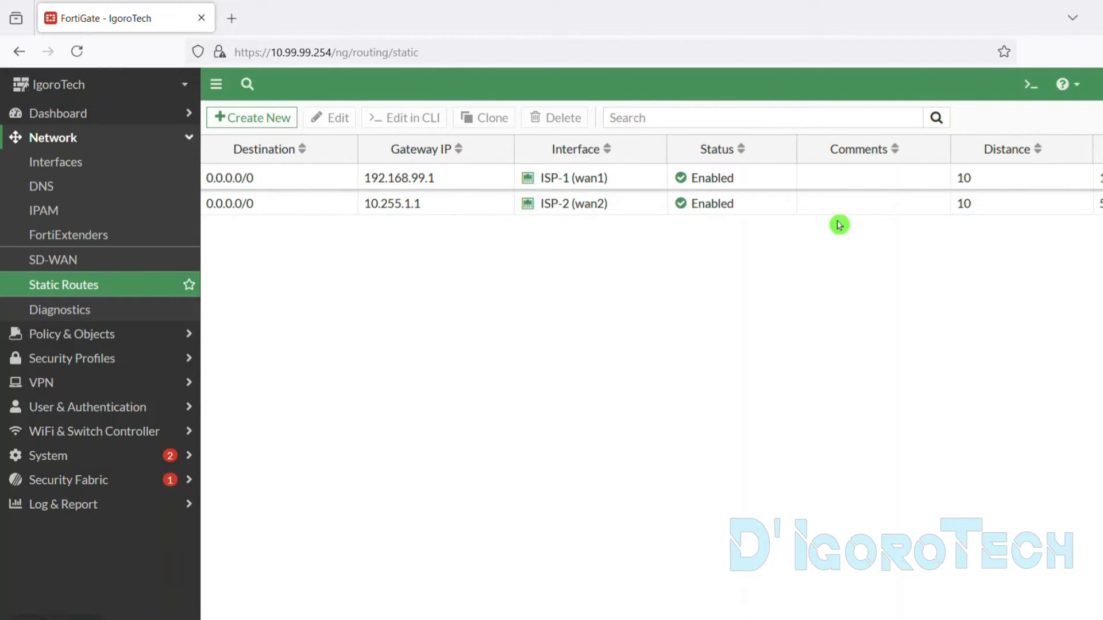
Step: Hide the Comments column in the static routes table
right_click(815, 152)
click(856, 333)
click(871, 451)
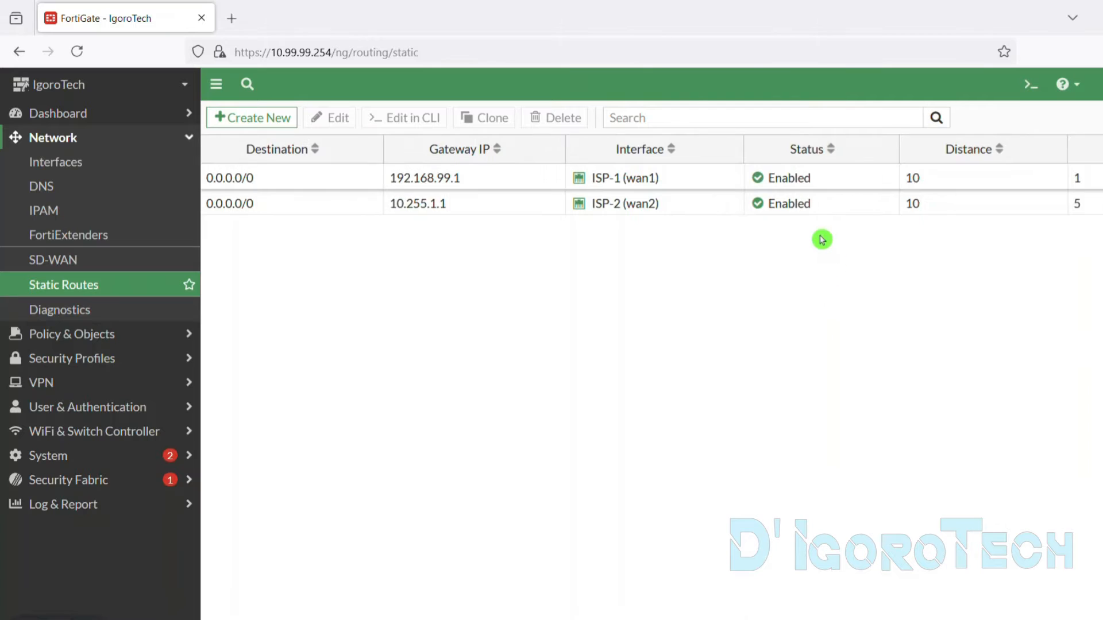
Step: Compare the distance and priority of the ISP-1 (wan1) and ISP-2 (wan2) default routes
click(516, 210)
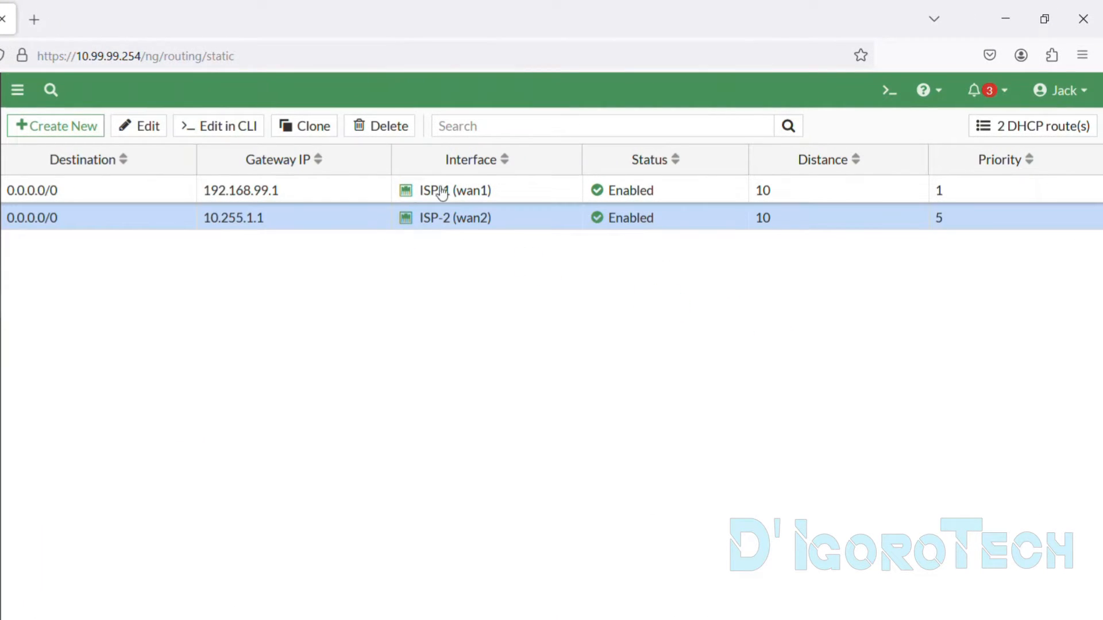
click(460, 198)
mouse_move(484, 200)
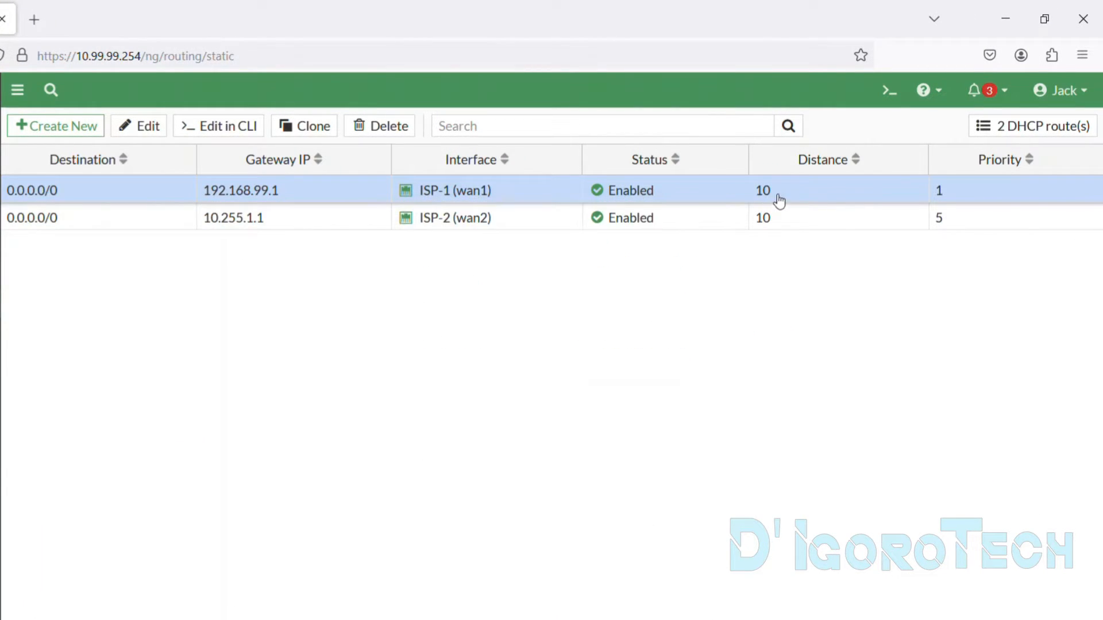
click(460, 230)
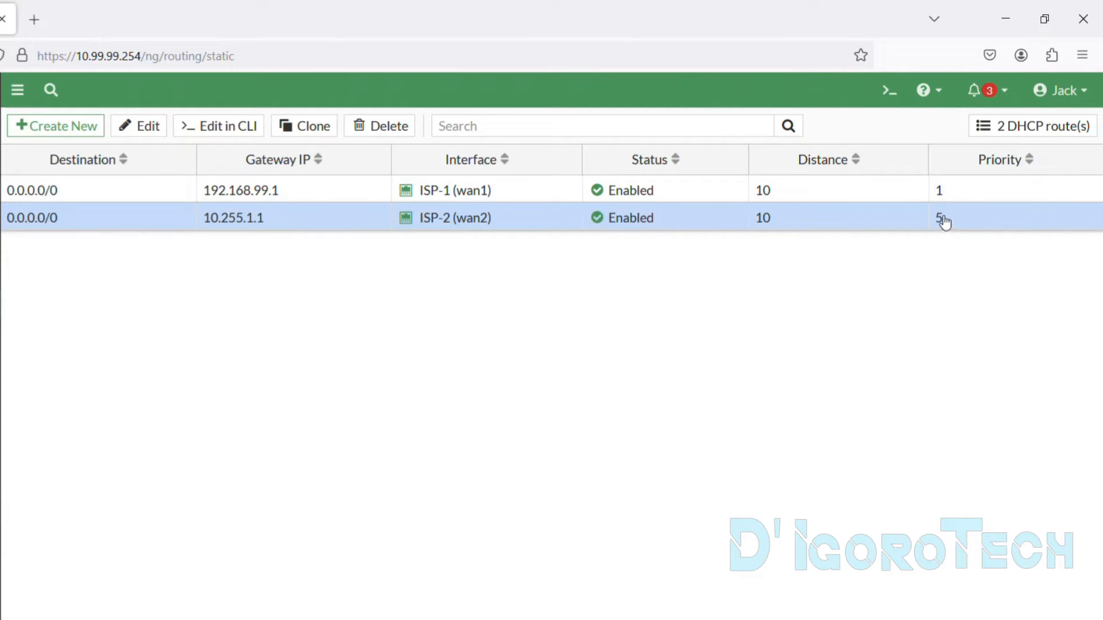
click(942, 200)
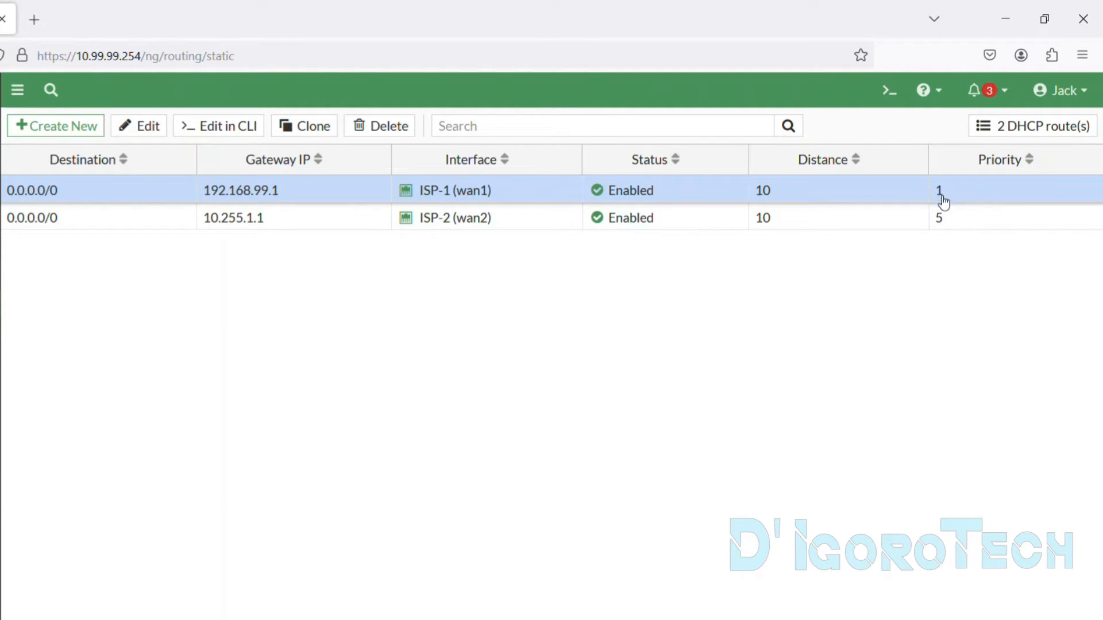
click(777, 220)
click(774, 200)
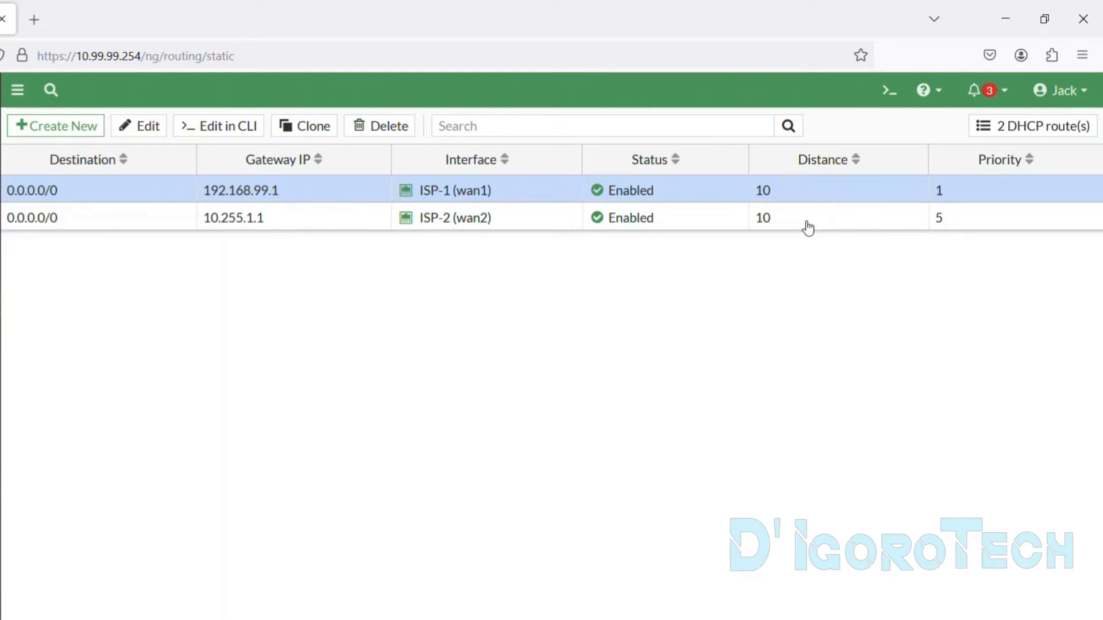
Step: Edit the ISP-2 (wan2) static route and set its administrative distance to 15
click(770, 228)
double_click(766, 228)
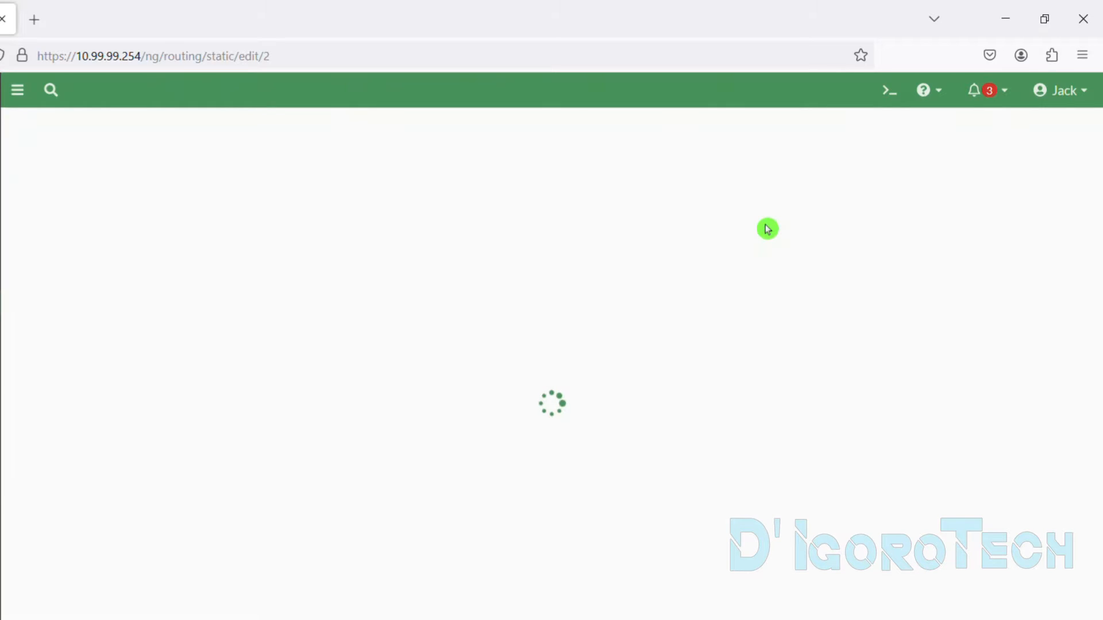
click(213, 295)
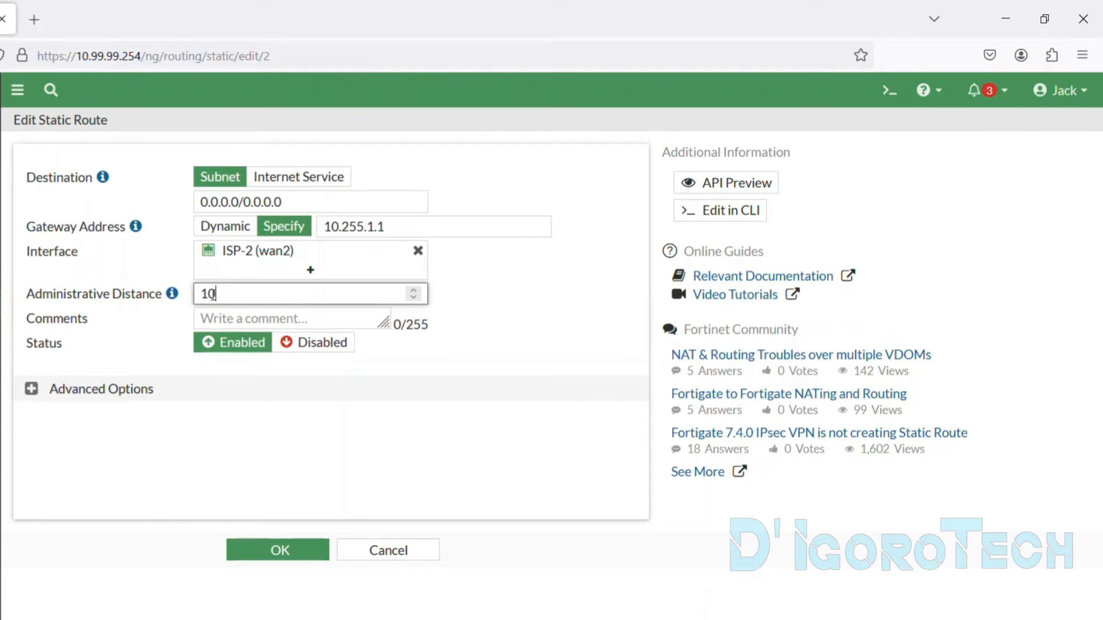
text(5)
Step: Set the ISP-2 route's priority to 1 under the advanced options and save the route
click(51, 386)
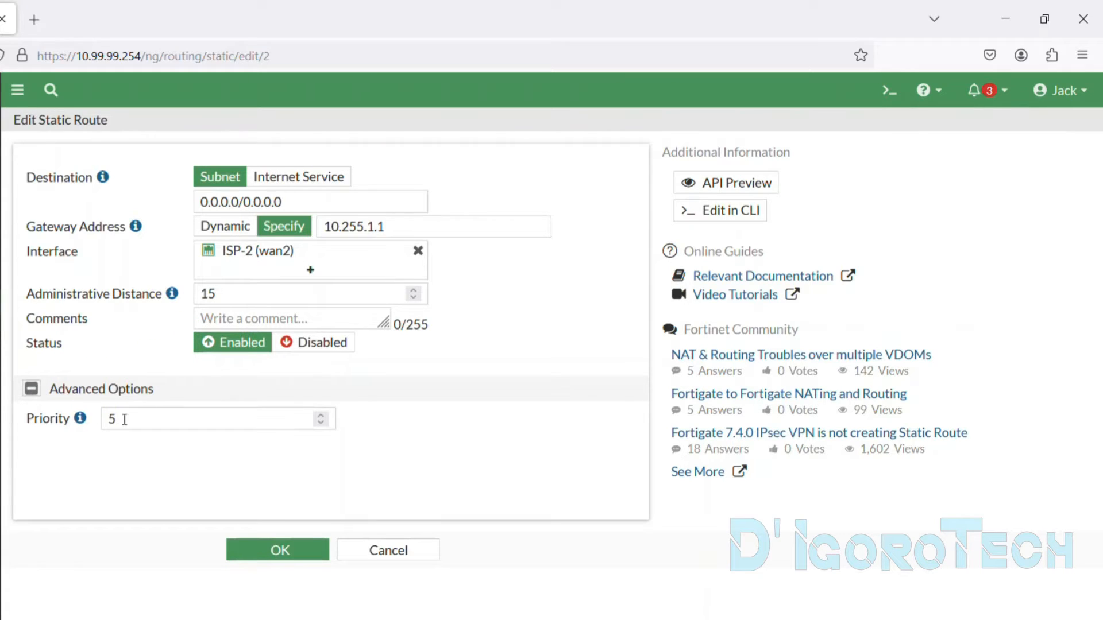
double_click(127, 426)
text(1)
double_click(153, 425)
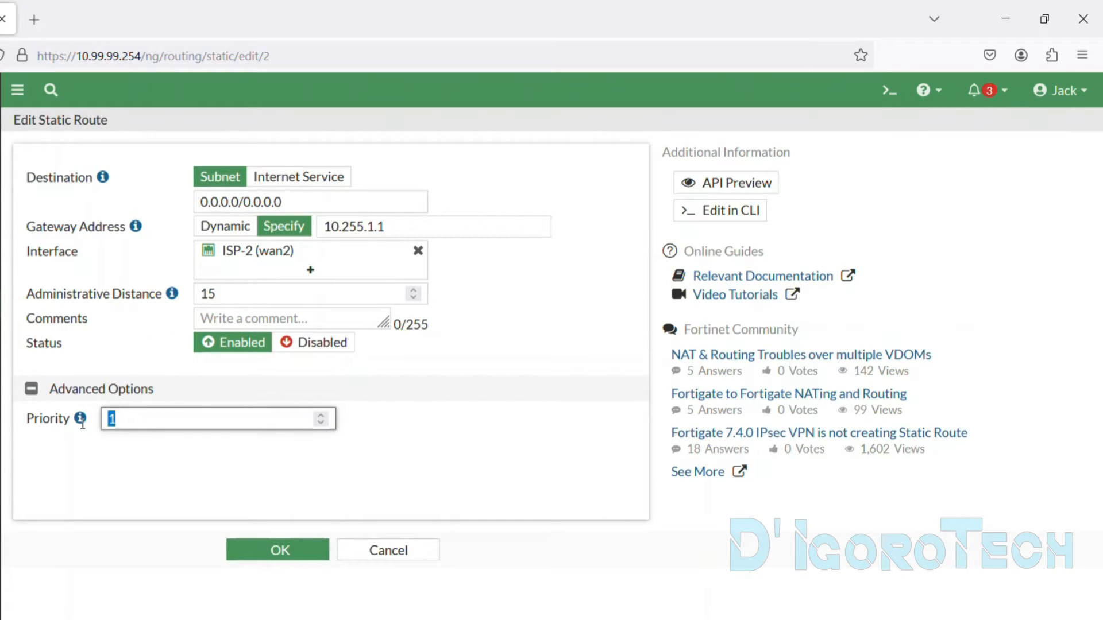
click(280, 551)
click(859, 236)
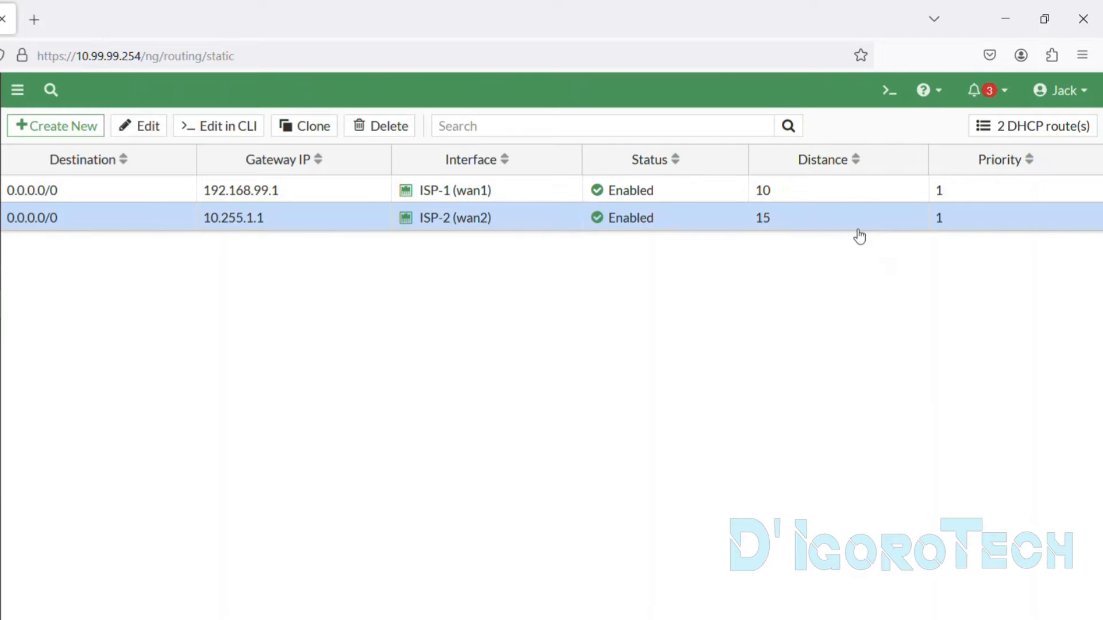
click(752, 234)
Step: Review the LAN - Internet and LAN - Internet (Backup) firewall policies and the traffic passed over ISP-1
click(86, 175)
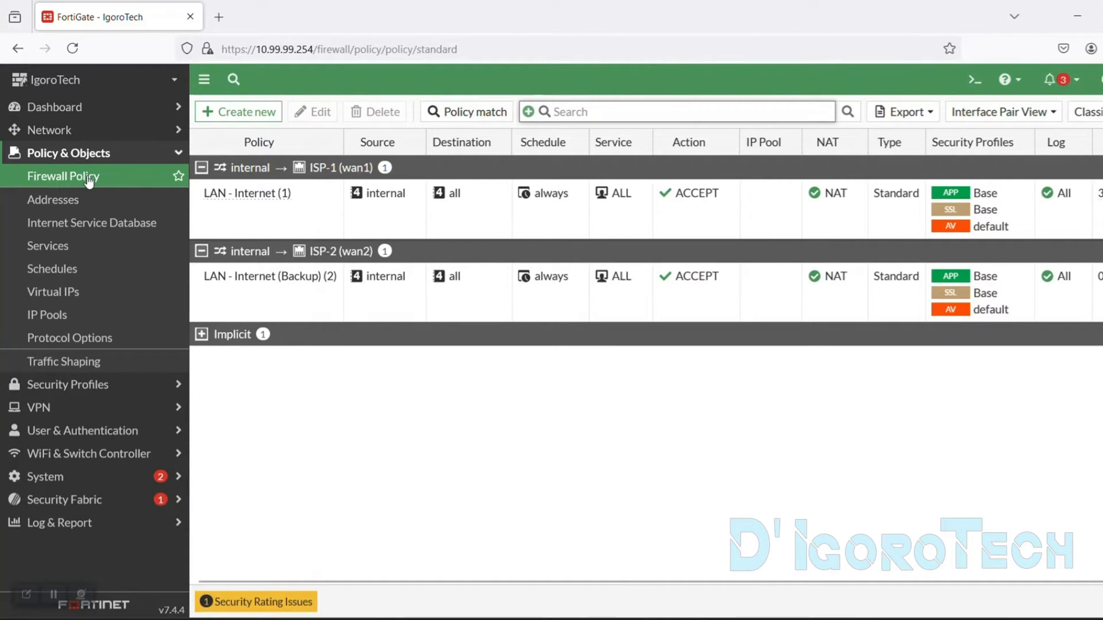
click(218, 201)
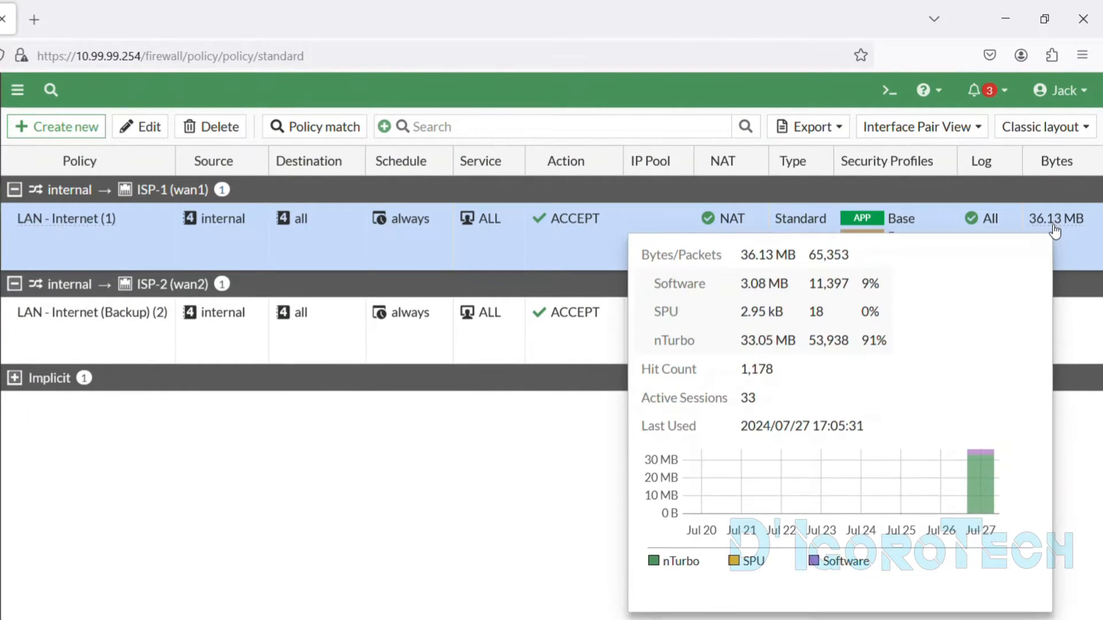
click(124, 313)
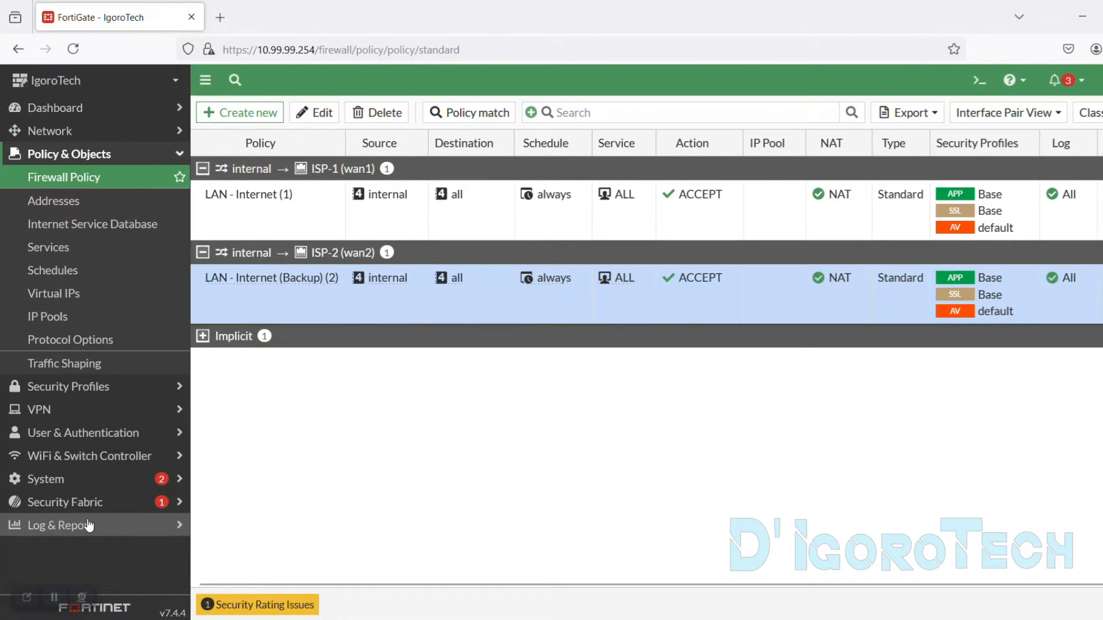
Step: Open the Forward Traffic log
click(86, 523)
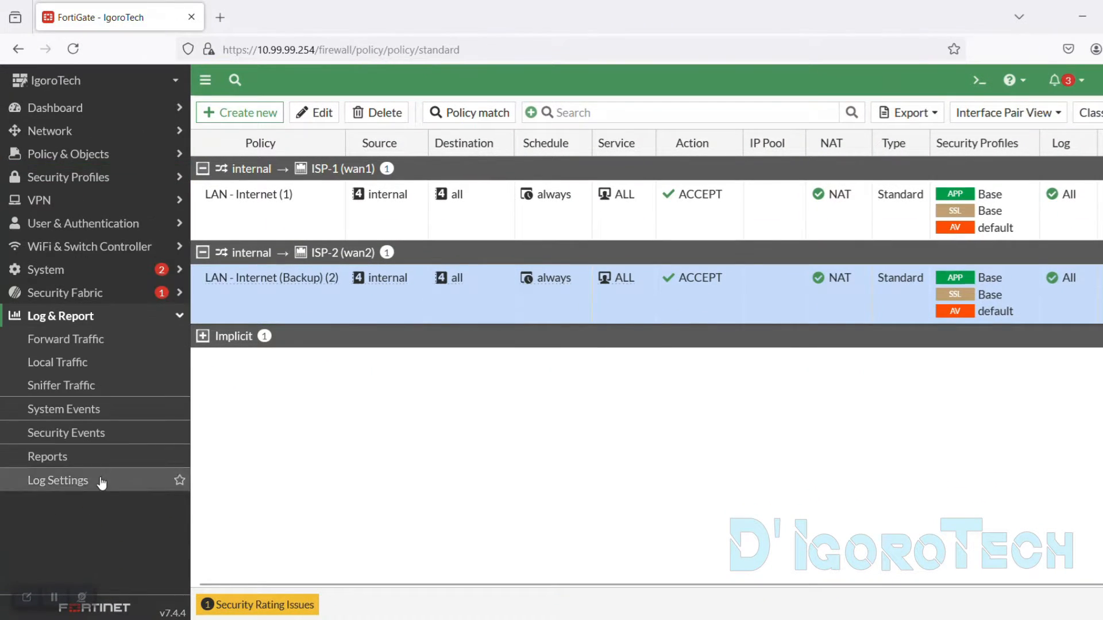
click(87, 339)
Step: Switch to Command Prompt, display the Windows IP configuration to check the Ethernet adapter's IPv4 address, and return to the traffic log
key(super)
text(cm)
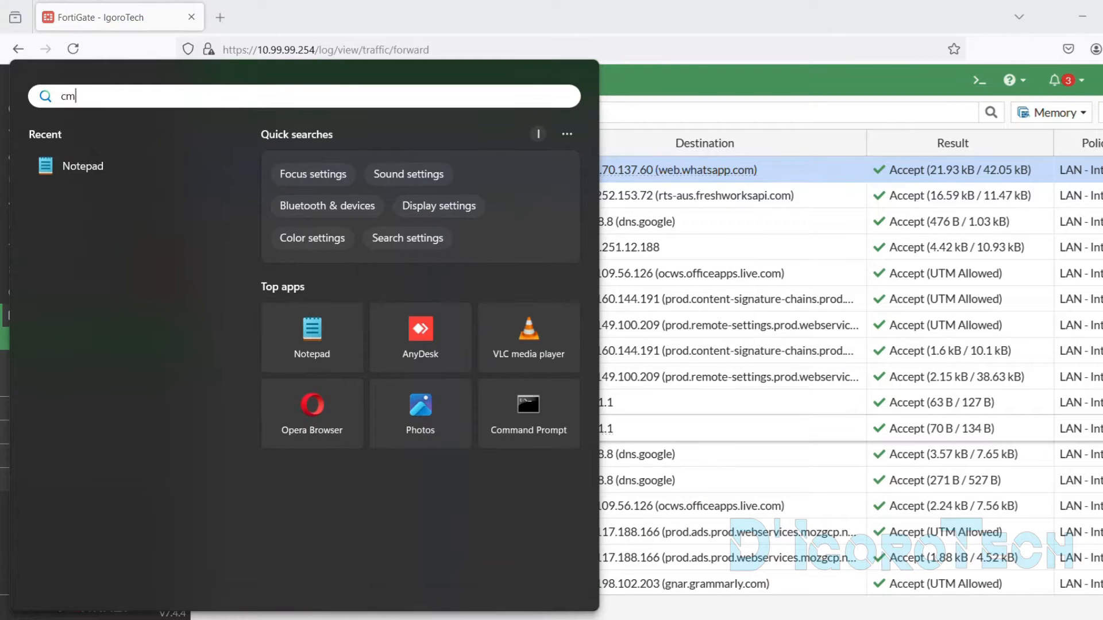
text(d)
key(Return)
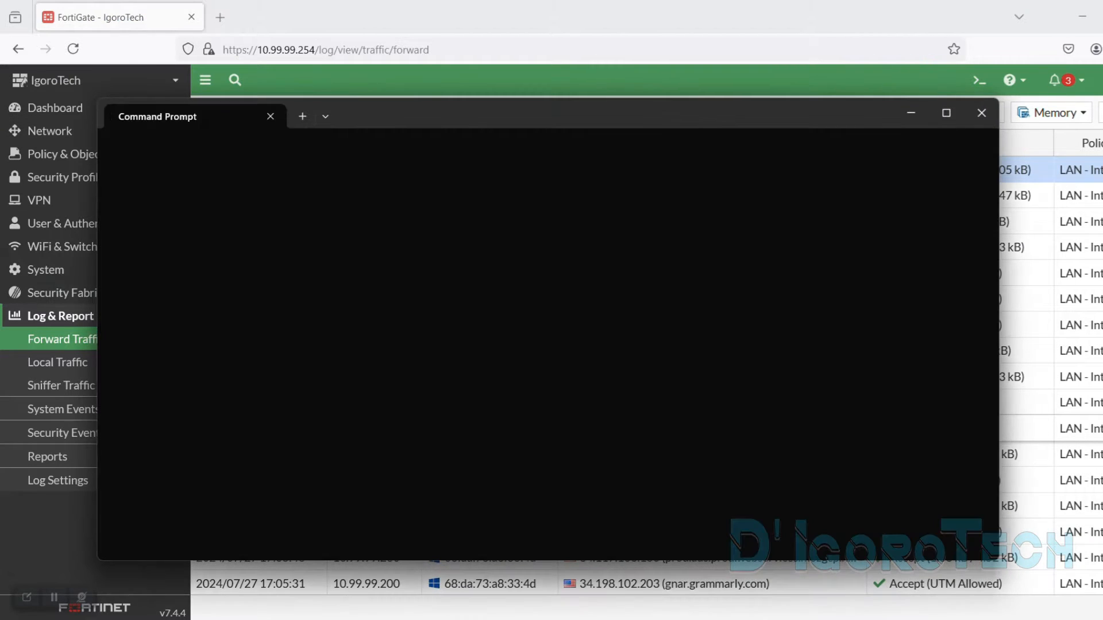
key(Return)
scroll(345, 451, up, 10)
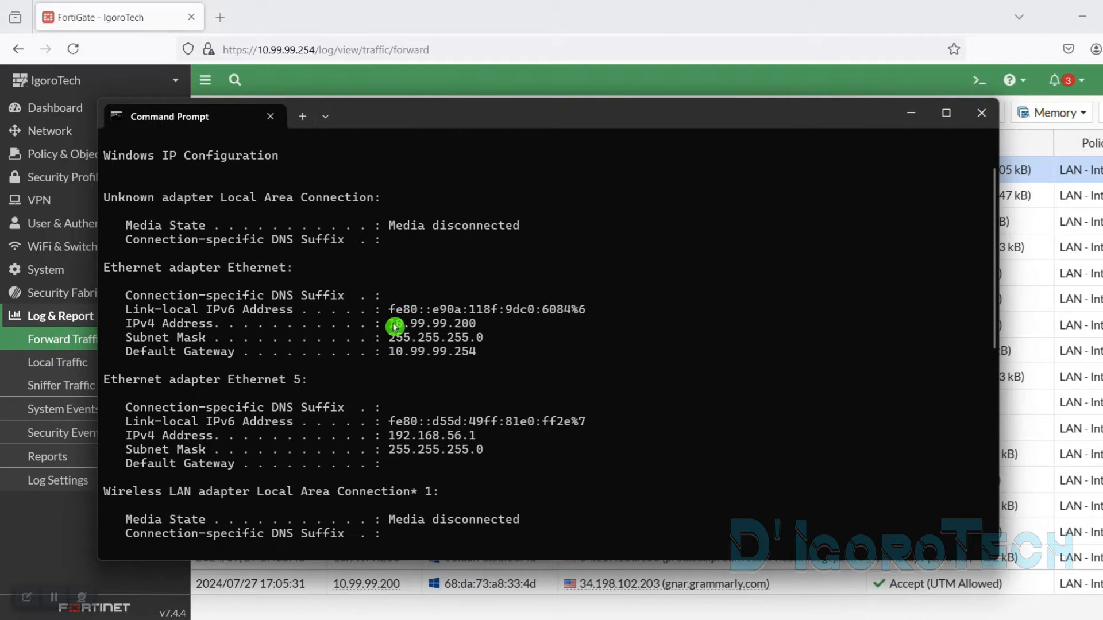
drag(390, 323, 475, 329)
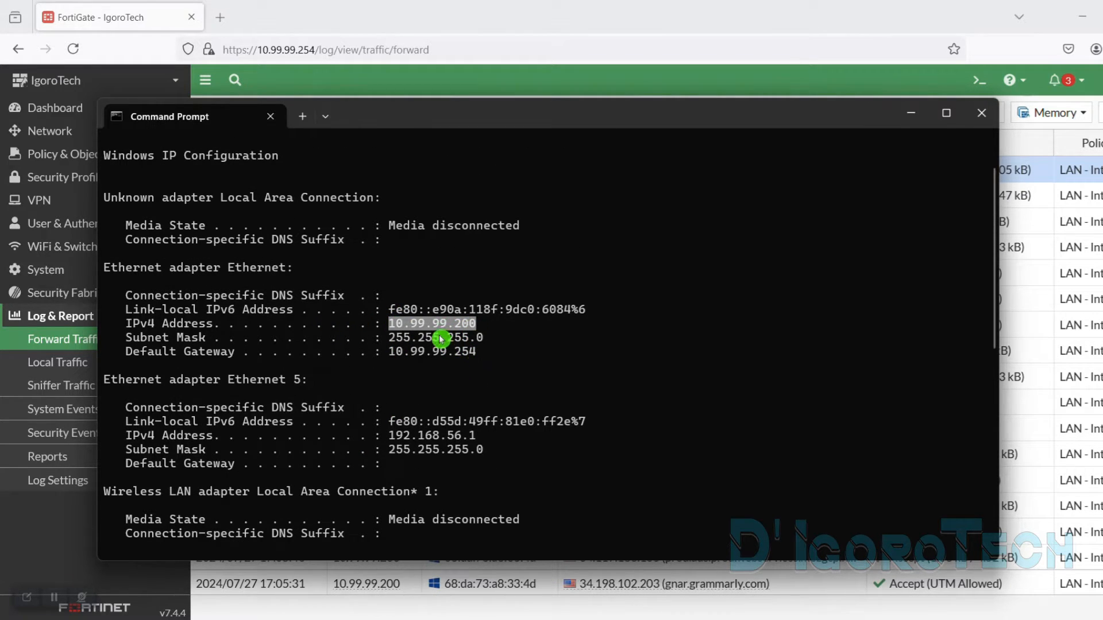
click(911, 121)
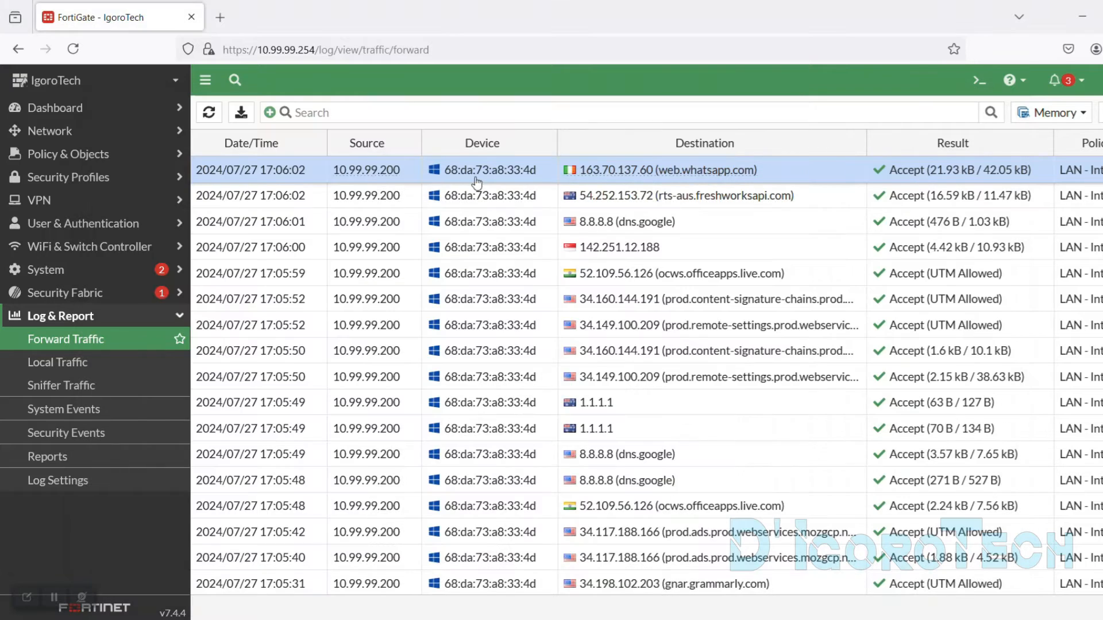
Step: Add the Destination Interface column to the Forward Traffic log table
right_click(812, 143)
scroll(924, 402, down, 5)
click(923, 412)
click(861, 590)
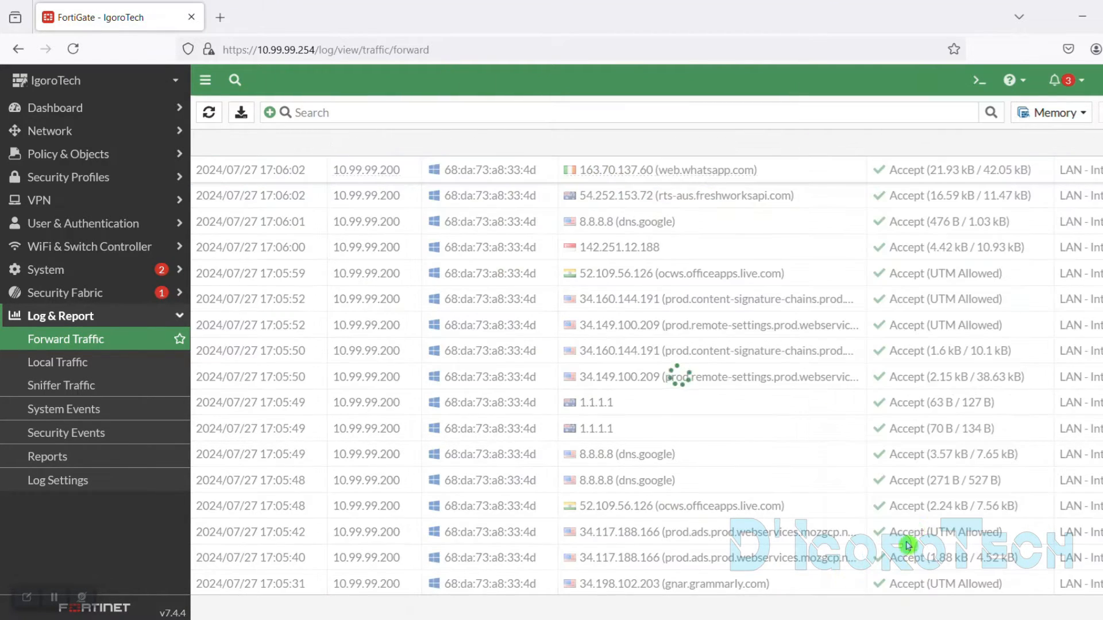
Step: Examine the policy and destination interface of the latest traffic entries, then show the LAN - Internet policy in the firewall policy list
click(1073, 178)
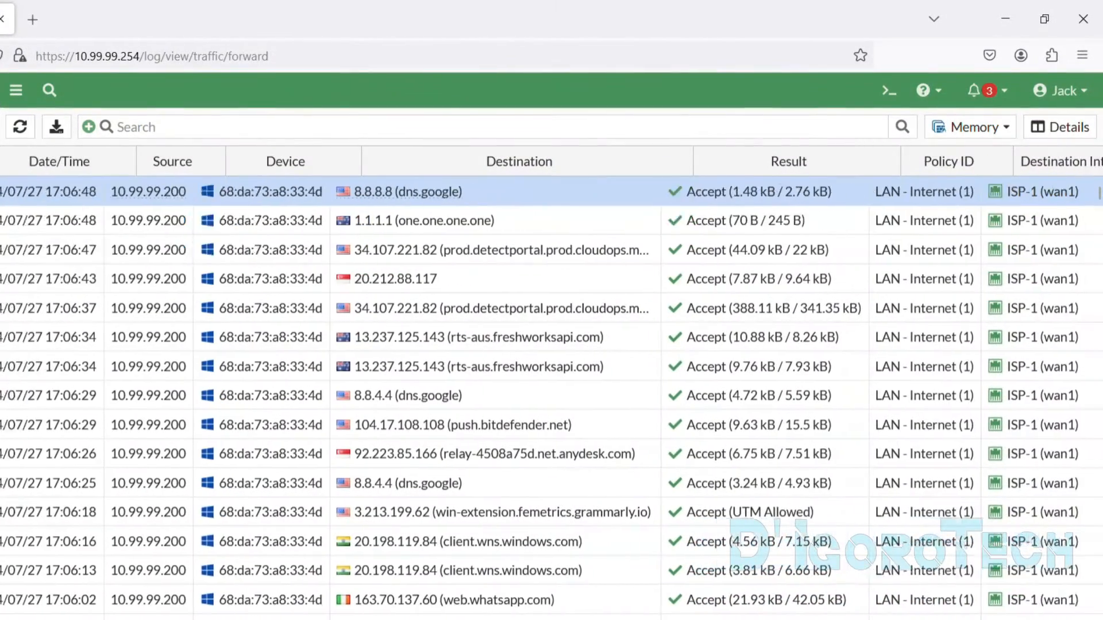
scroll(1023, 190, right, 2)
mouse_move(1001, 218)
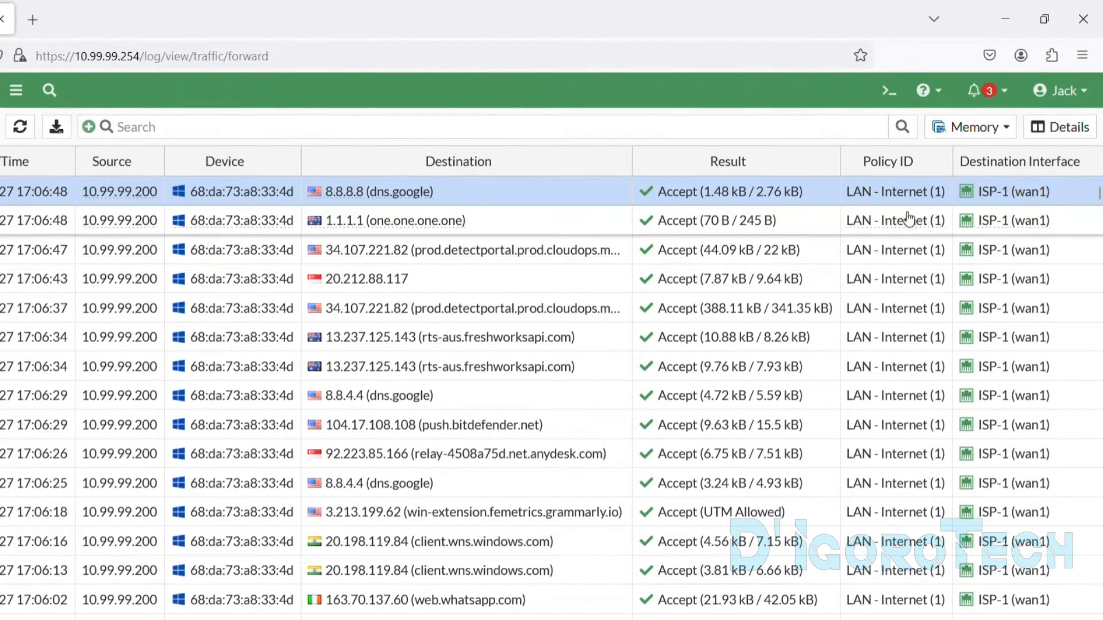
mouse_move(938, 197)
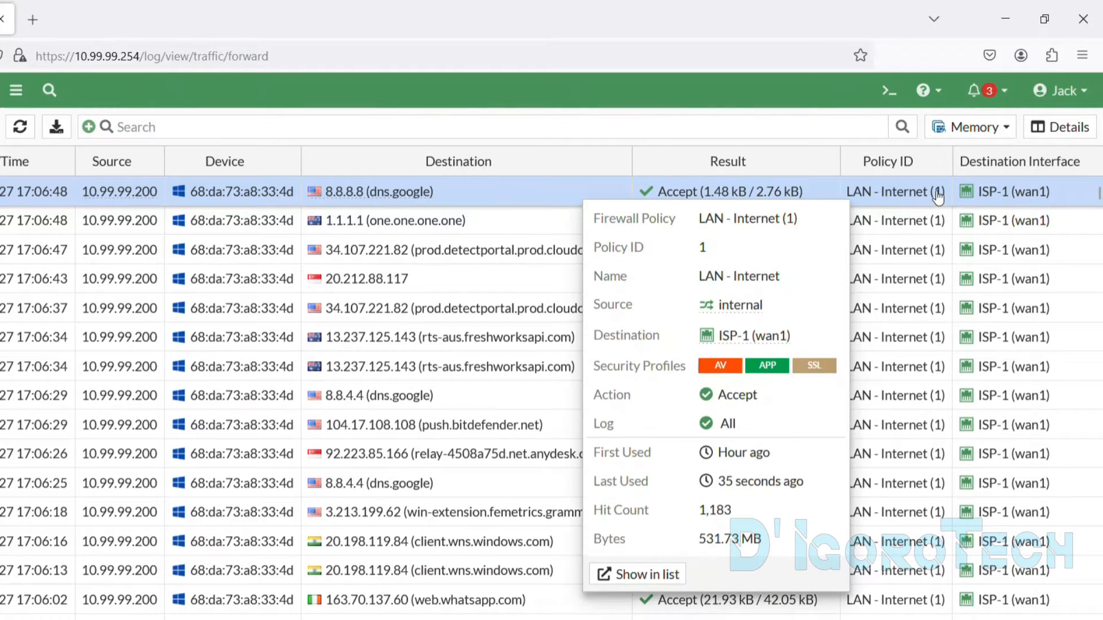
click(938, 223)
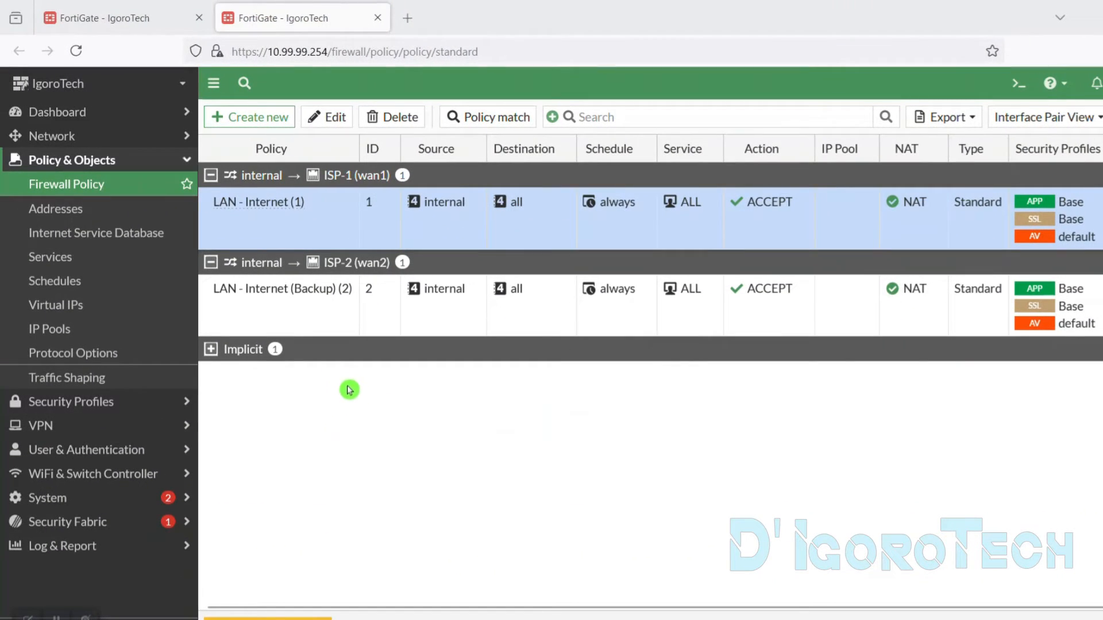
Step: Enable the Advanced Routing feature in the system's feature visibility settings, apply it, and open the Policy Routes page
click(77, 138)
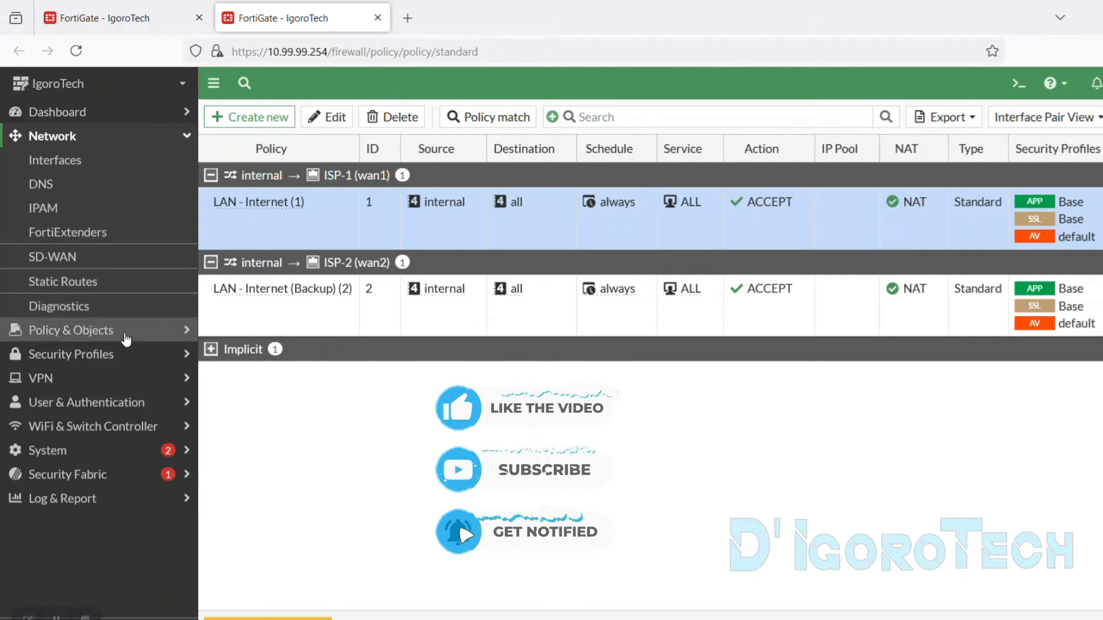
click(96, 457)
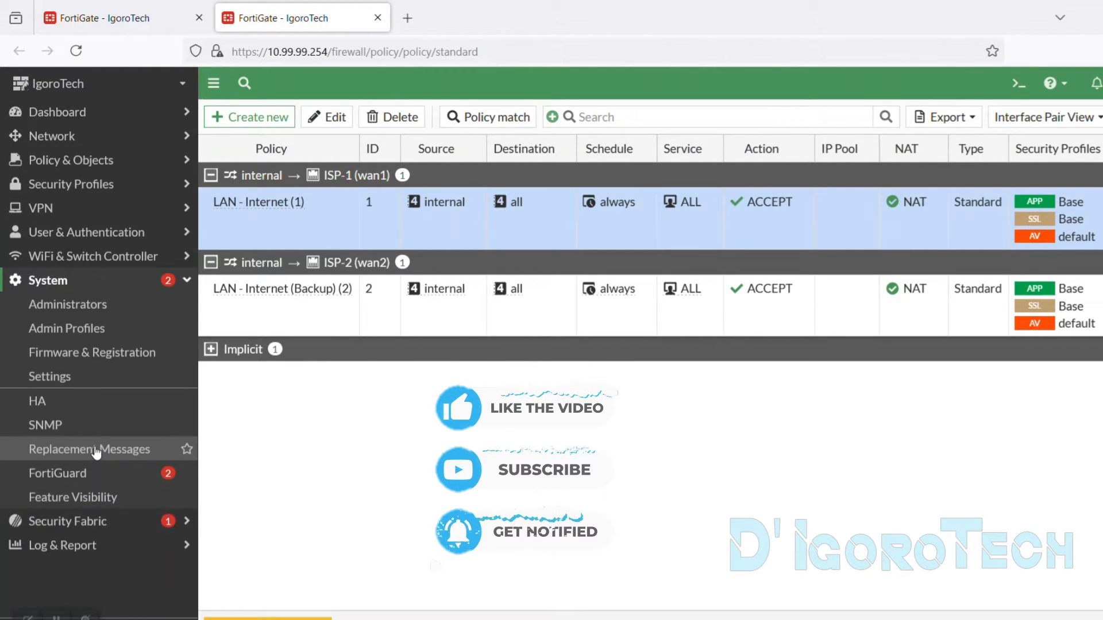
click(98, 500)
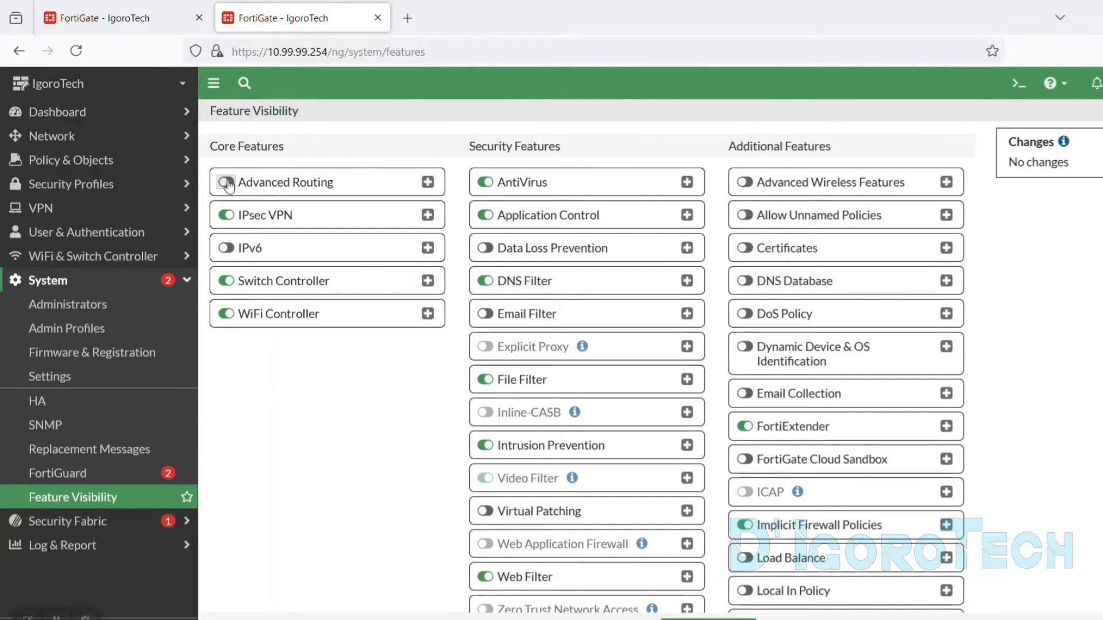
click(227, 183)
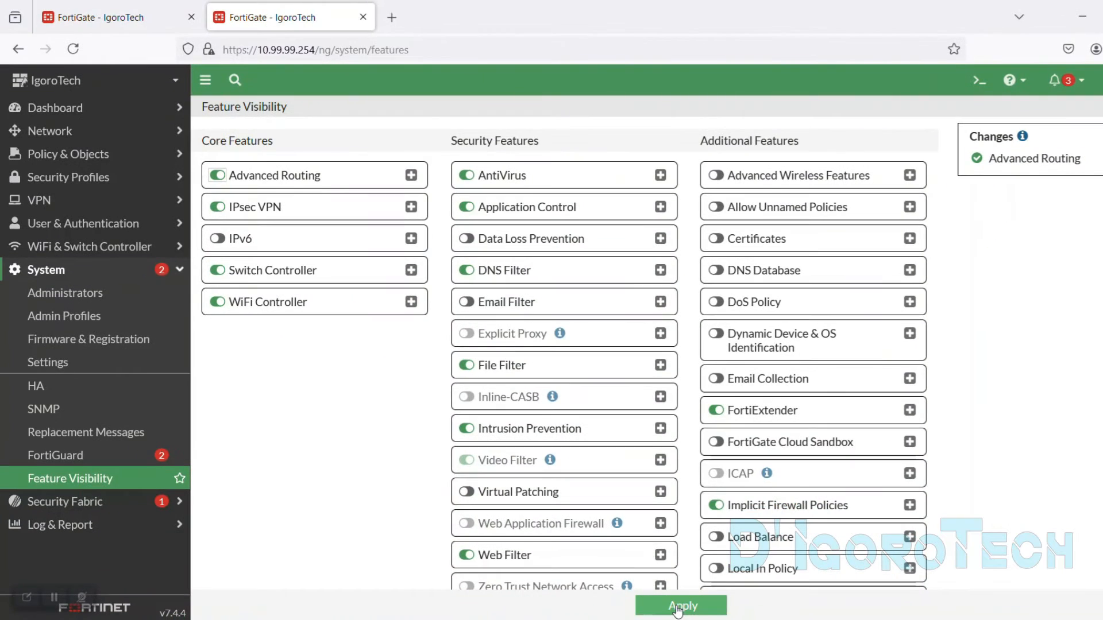
click(682, 606)
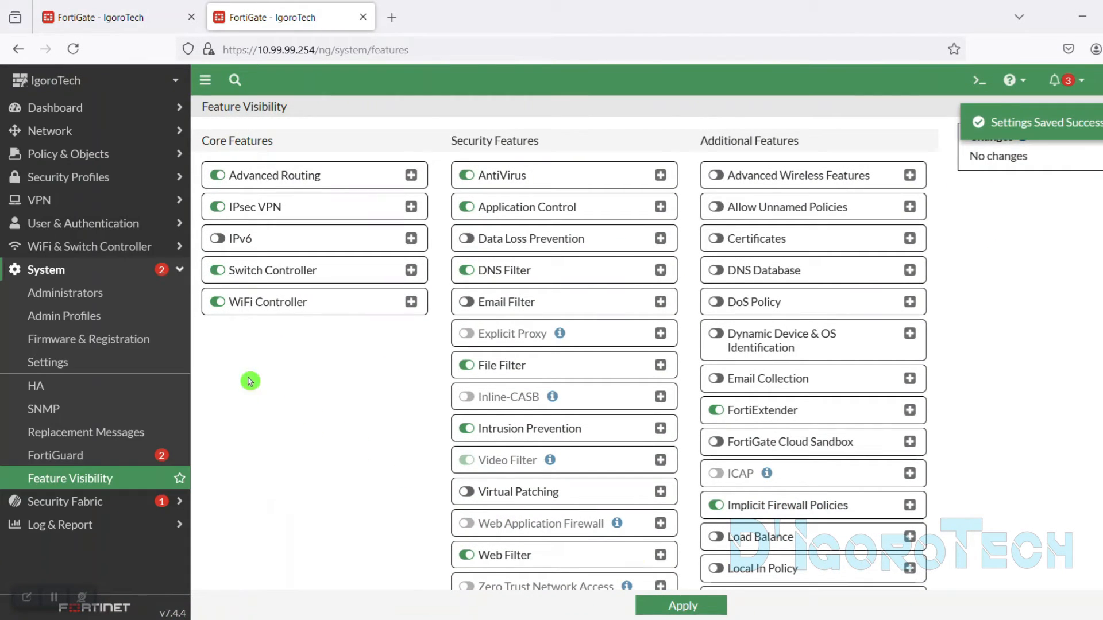
click(79, 140)
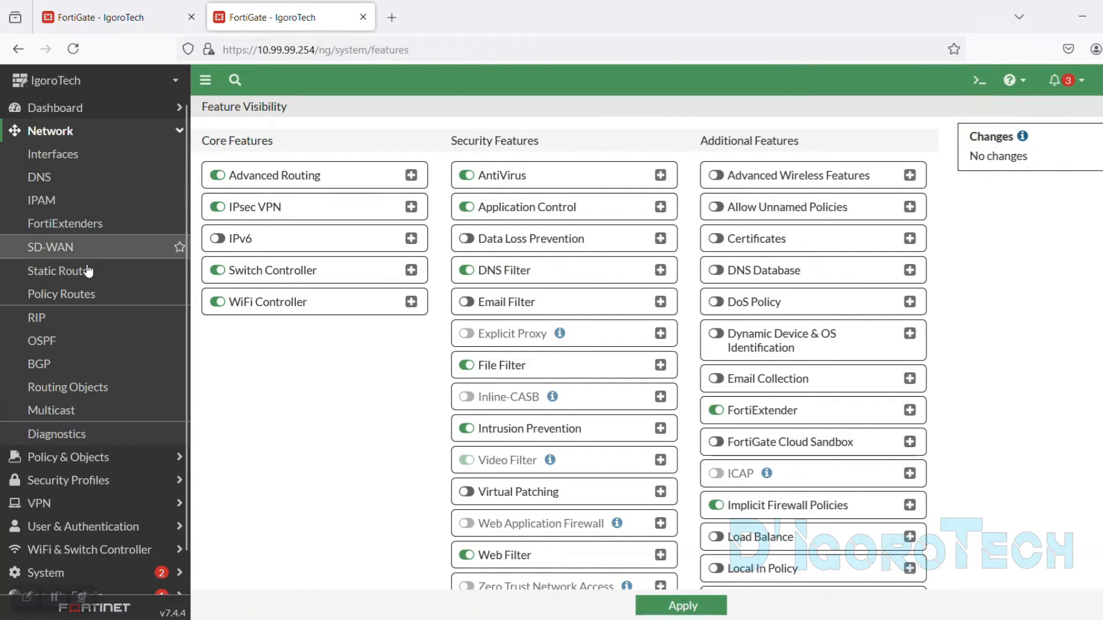
click(81, 295)
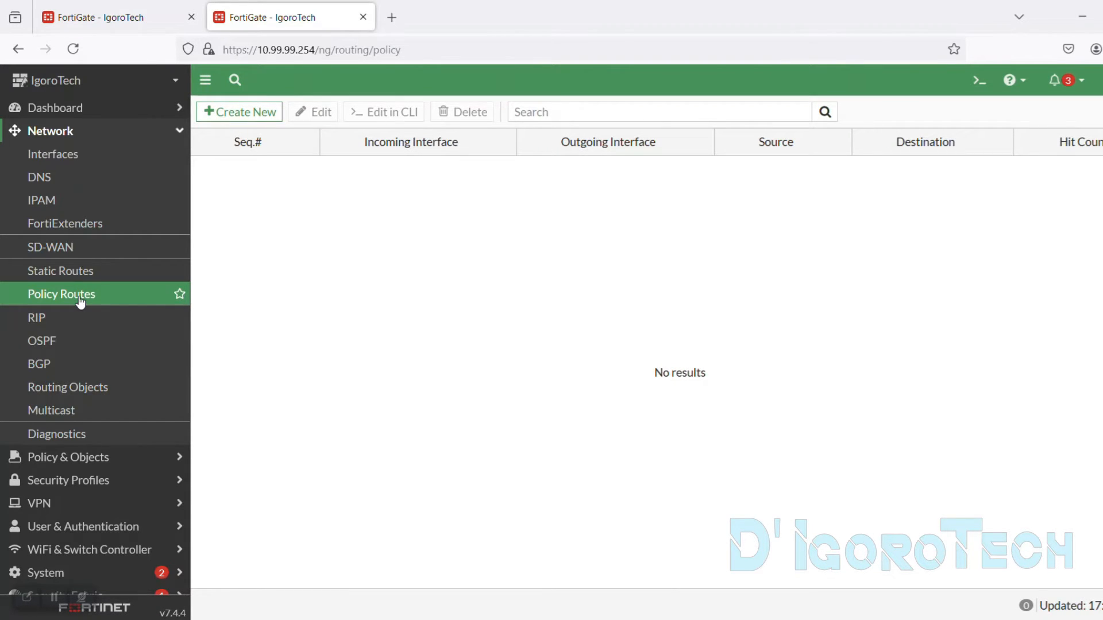
Step: Examine the source address and destination interface of the forwarded traffic, then show the ISP-2 (wan2) interface in the interface list
click(116, 16)
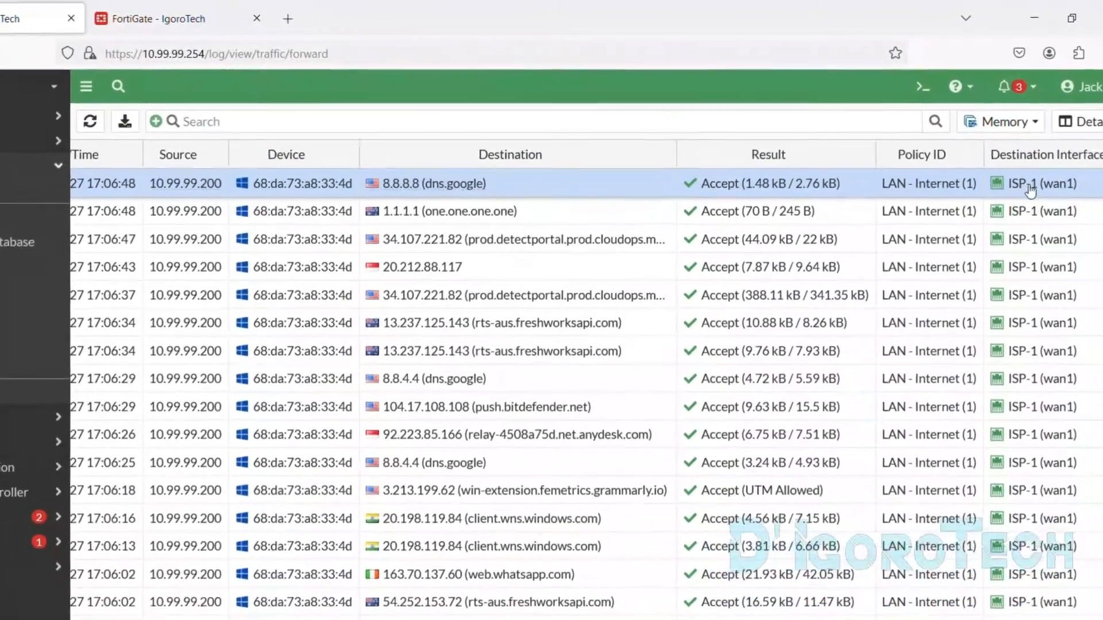
mouse_move(1059, 208)
scroll(1028, 454, down, 15)
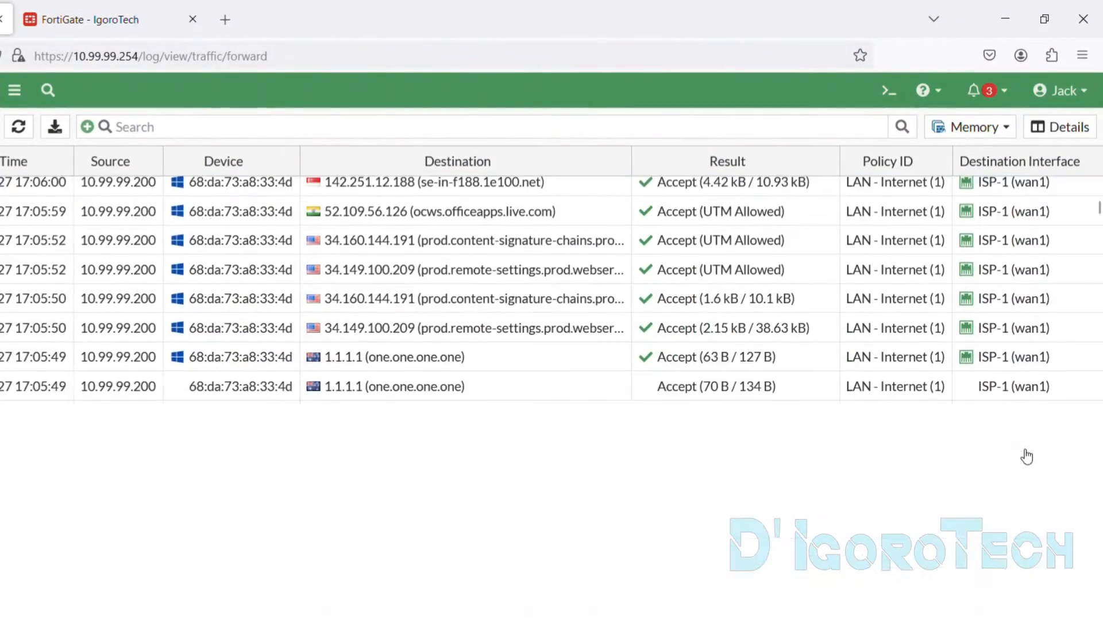
scroll(1028, 453, up, 15)
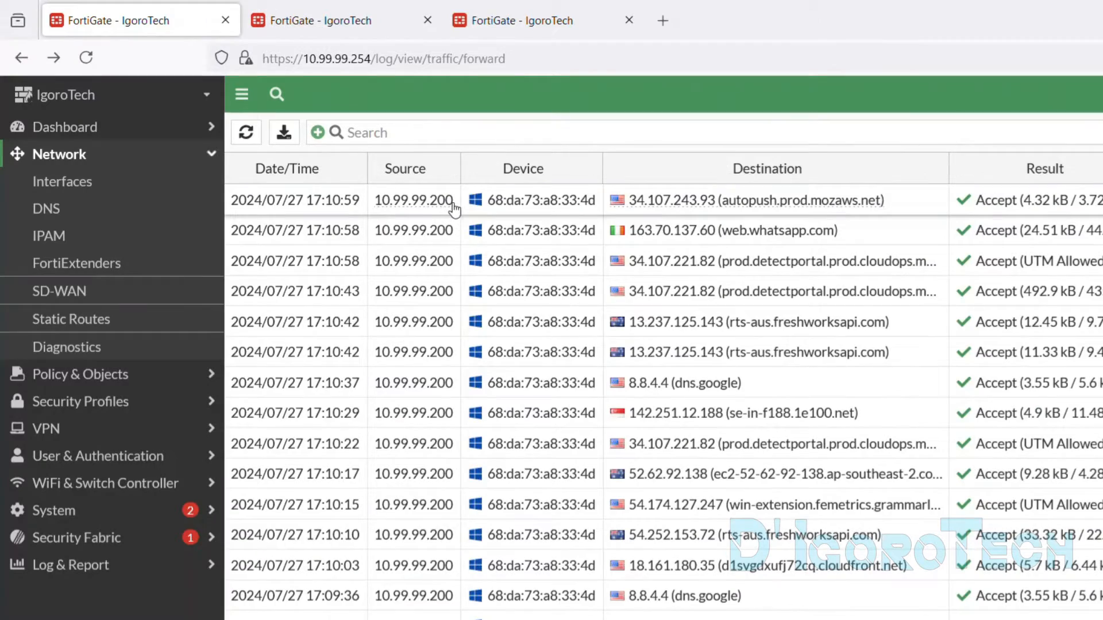
drag(457, 201, 375, 204)
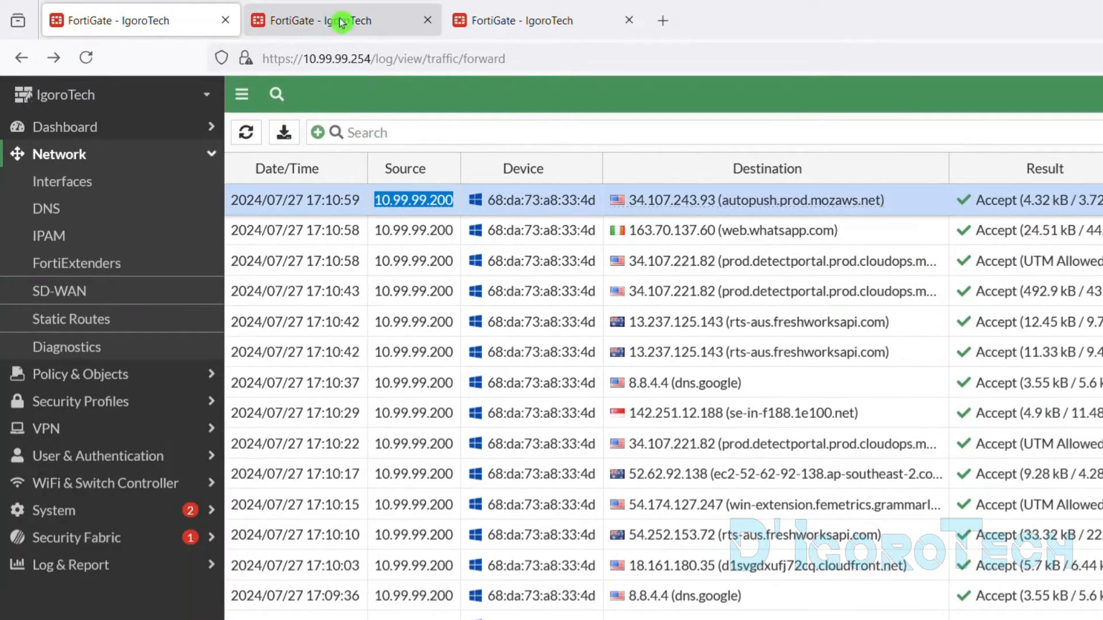
click(277, 21)
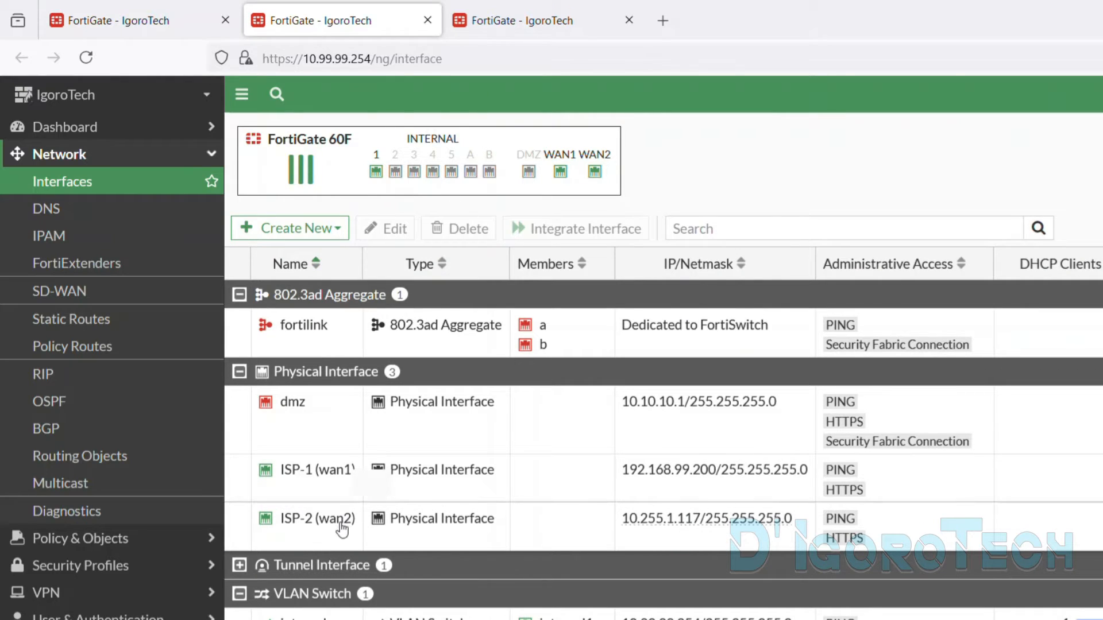
click(345, 529)
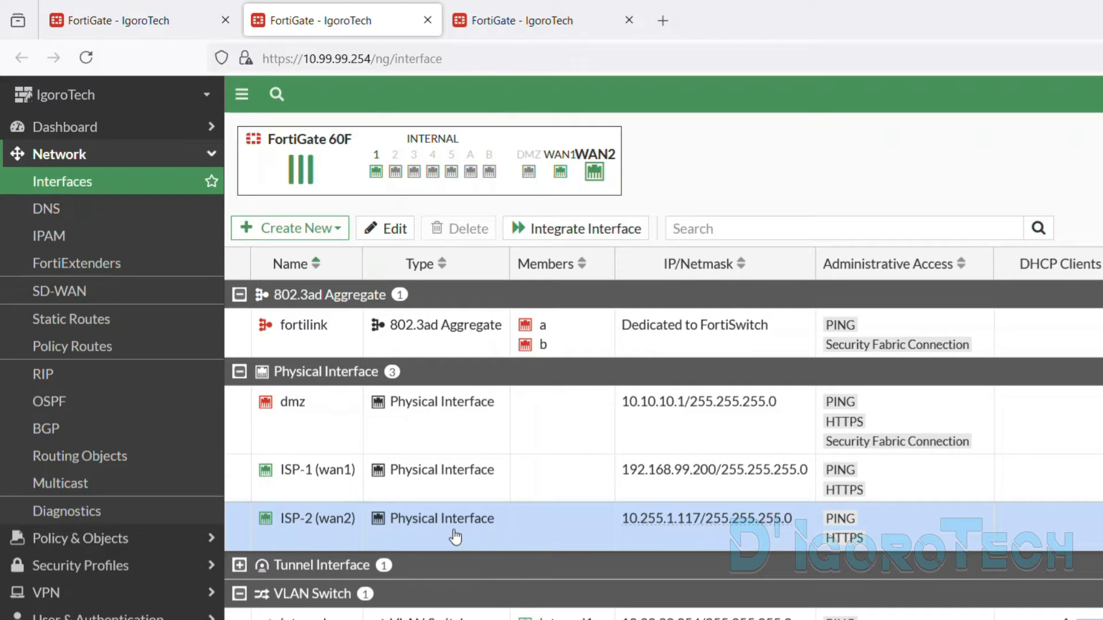
Step: Start a new policy route, check the internal interface's IPv4 address, and choose internal as the incoming interface
click(529, 35)
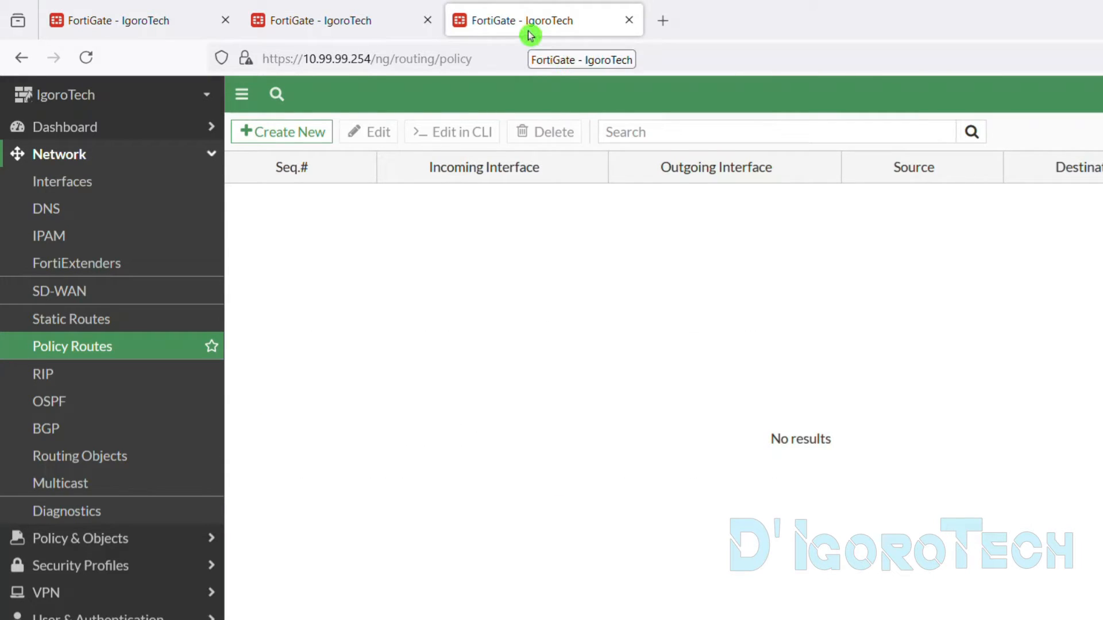
click(294, 137)
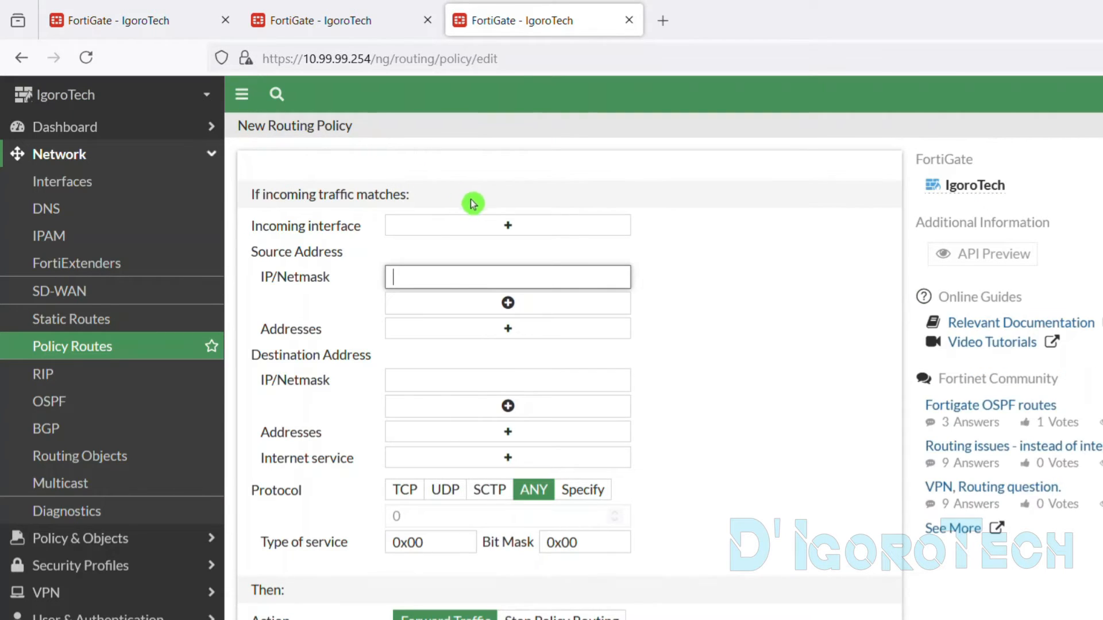
click(492, 229)
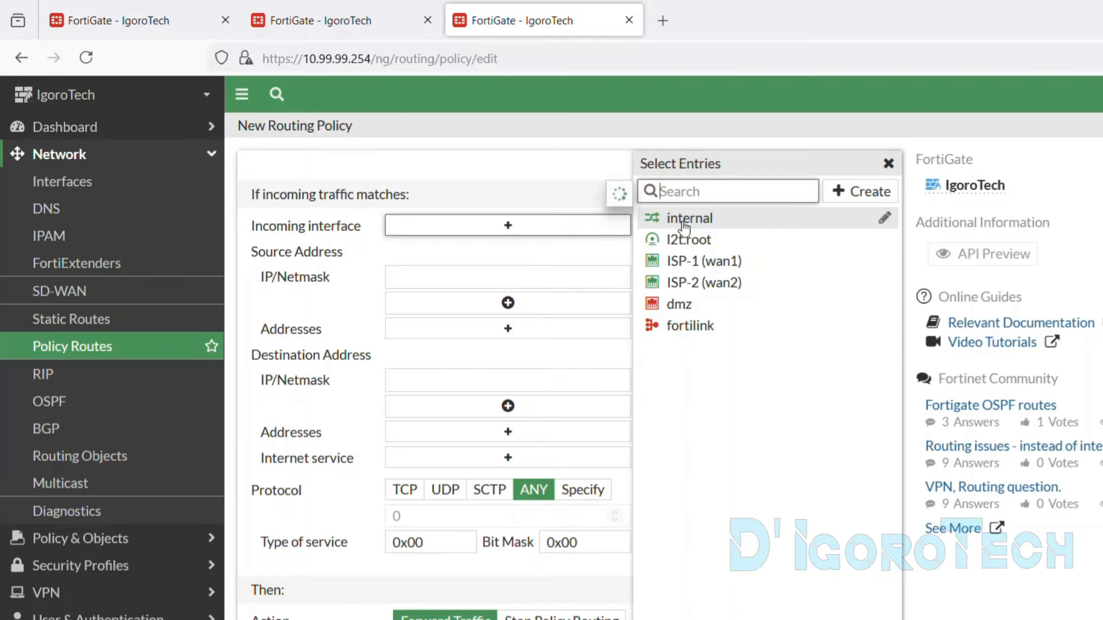
mouse_move(684, 227)
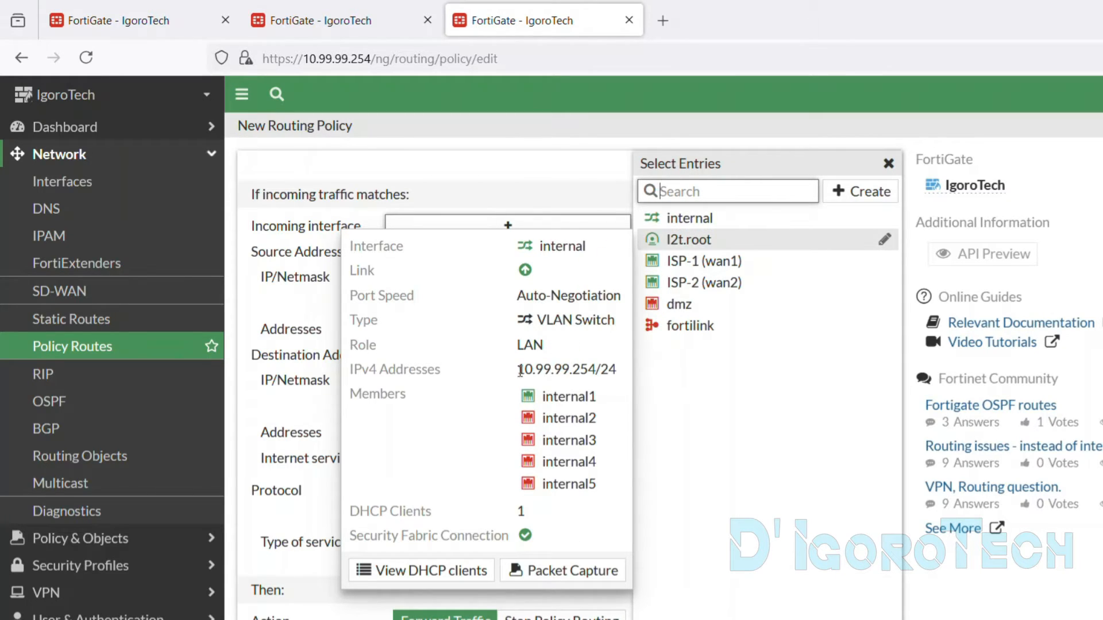
drag(517, 369, 615, 370)
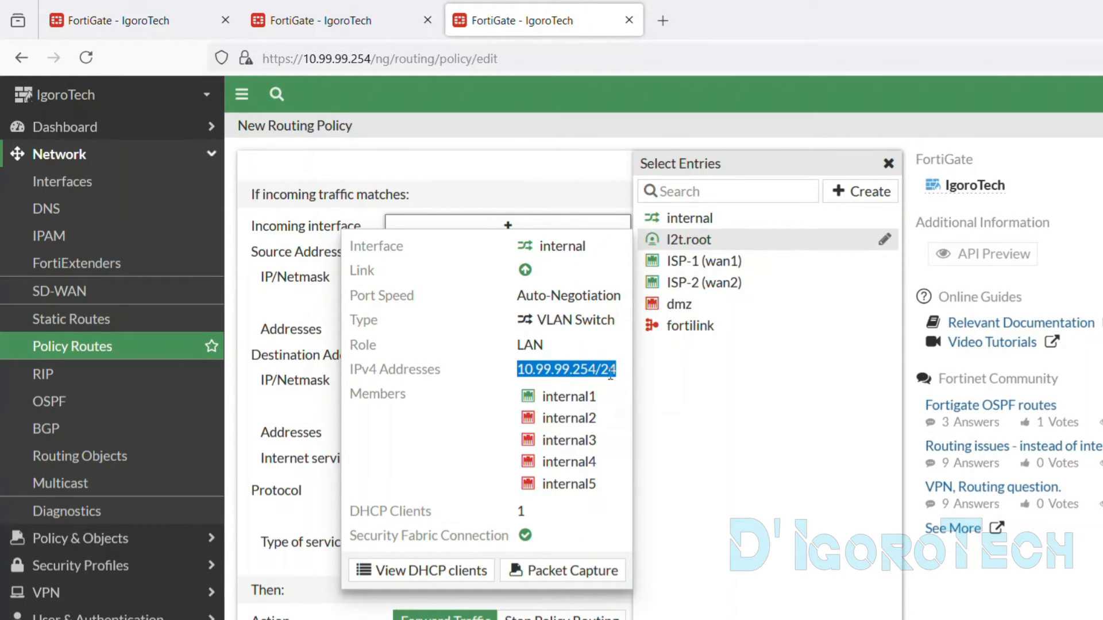
click(701, 223)
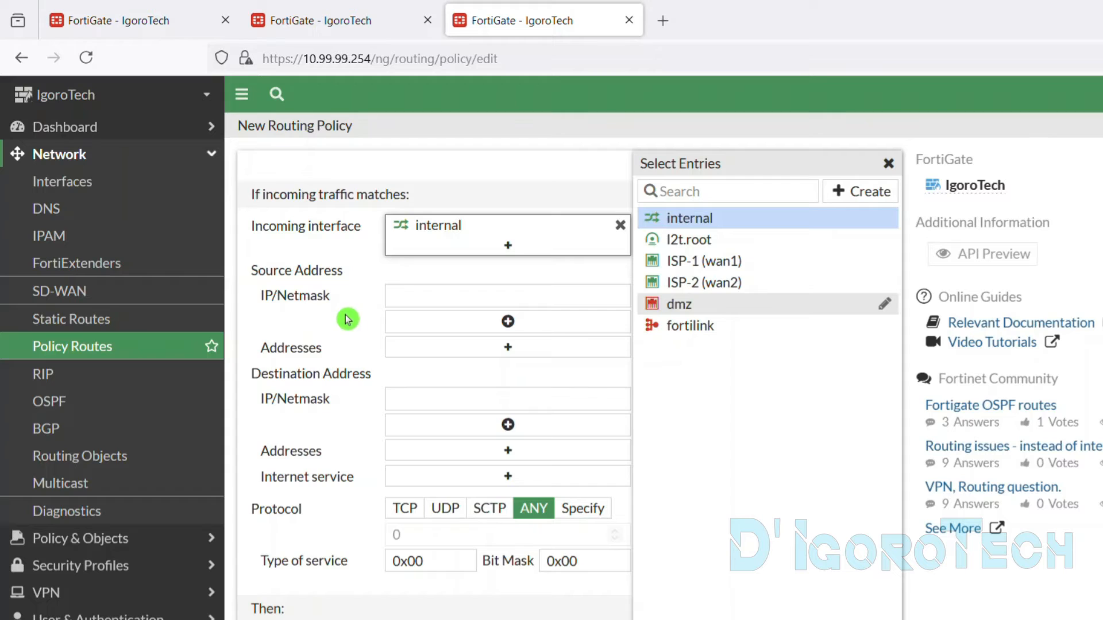
Step: Try the traffic log's client address 10.99.99.200/32 as the policy route's source IP/netmask, and clear the field again
click(439, 293)
click(207, 33)
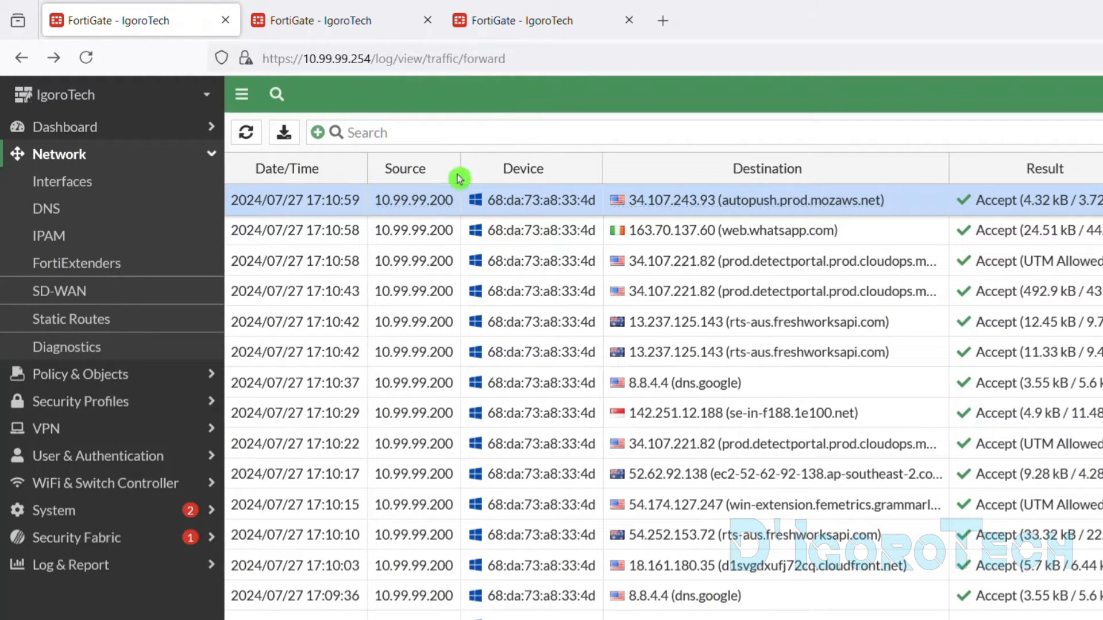
drag(455, 206, 378, 212)
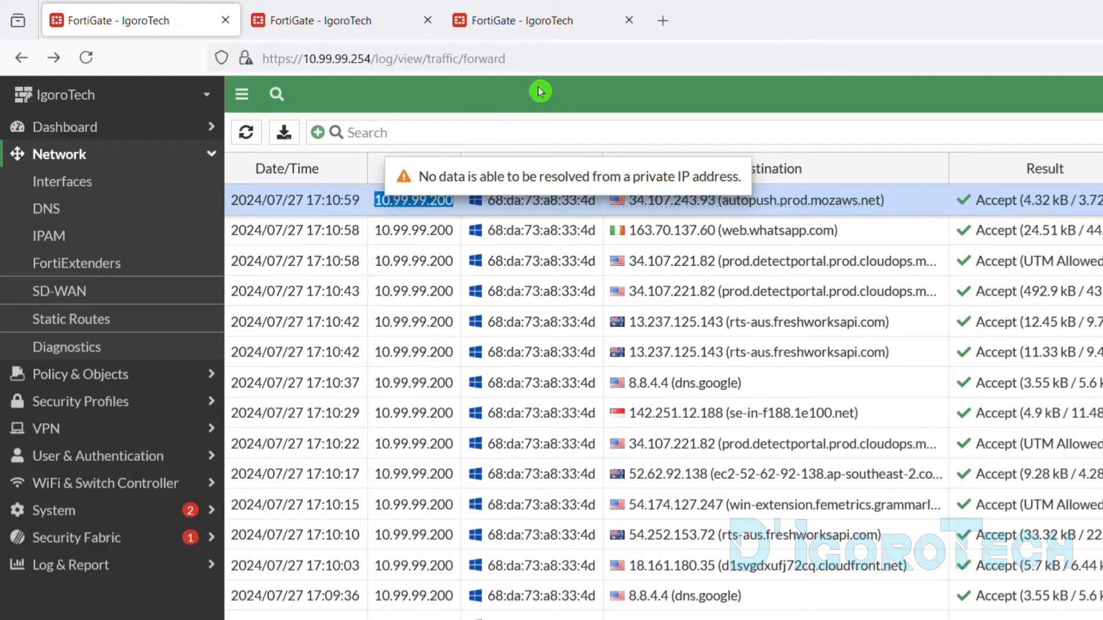
click(551, 22)
text(10.99.99.200)
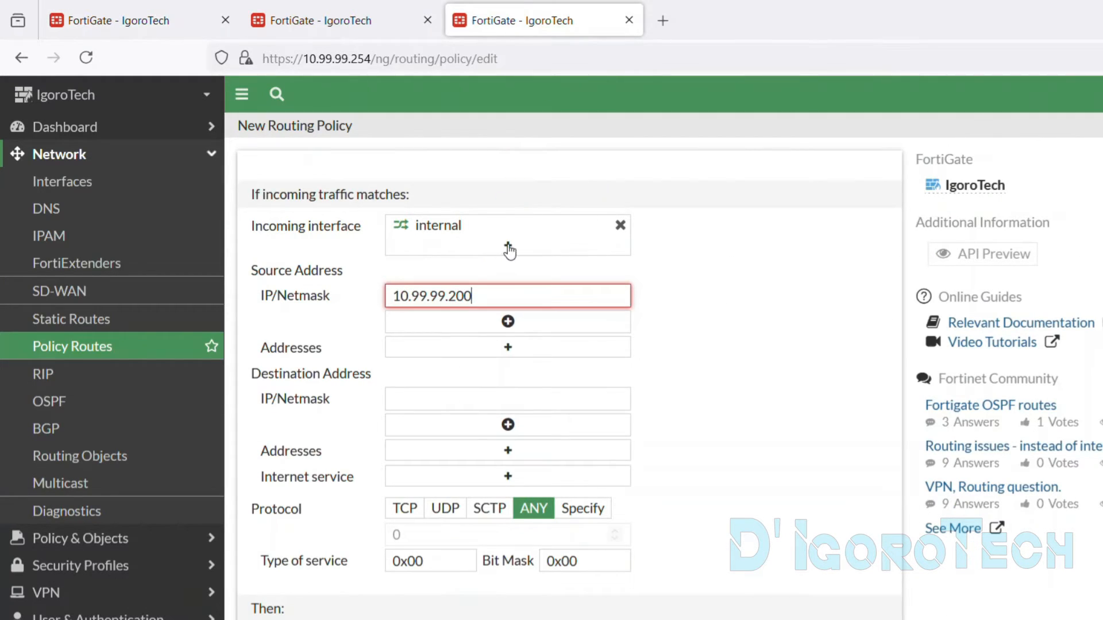
text(/32)
click(607, 289)
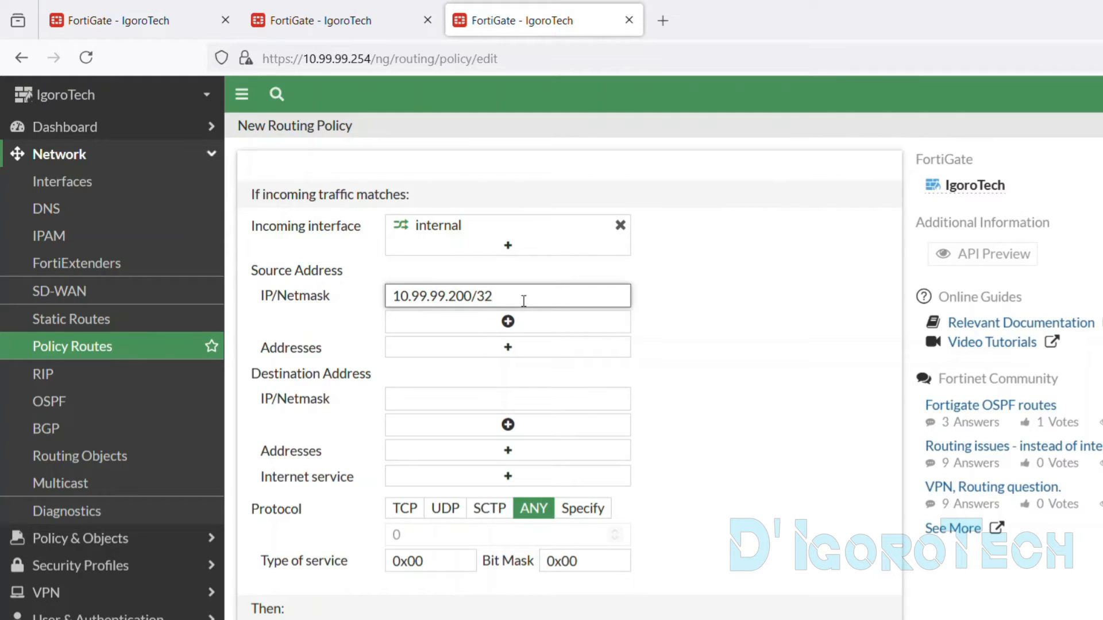
drag(491, 296, 370, 284)
key(BackSpace)
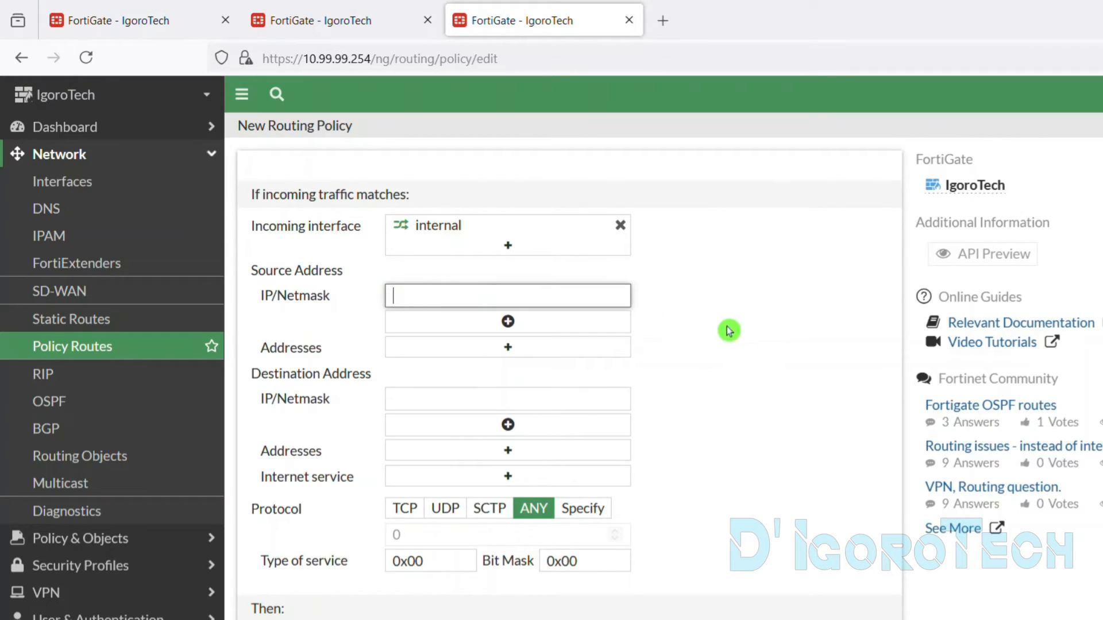
click(748, 331)
Step: Start a new source address object for the policy route, enter the PC user's name, keep interface any, and set its IP/netmask to 10.99.99.200/32
click(508, 348)
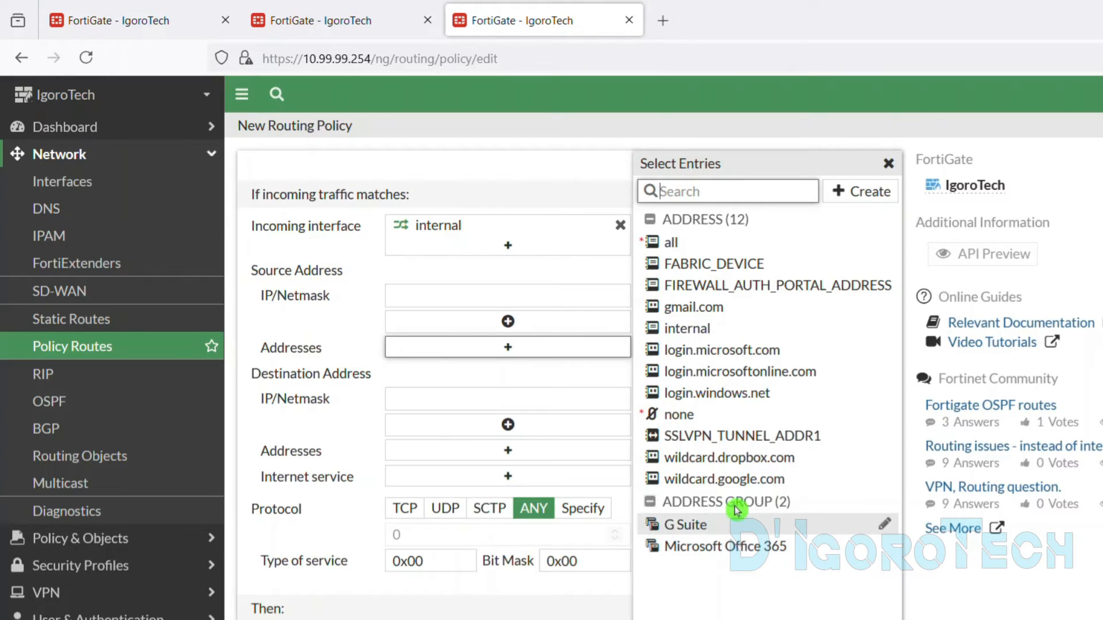
click(877, 196)
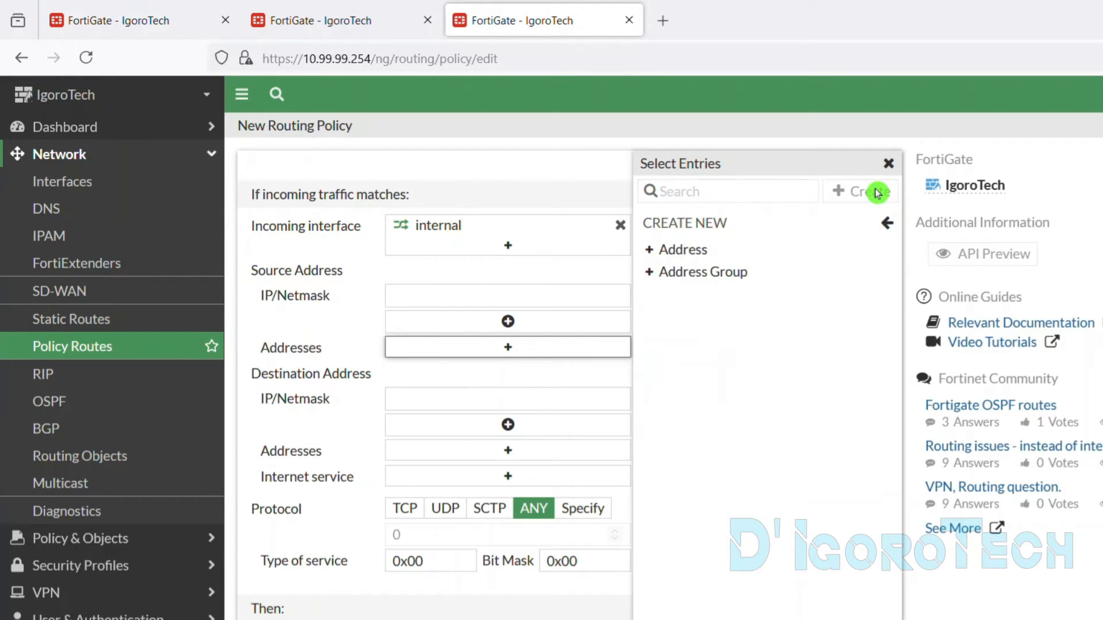
click(682, 251)
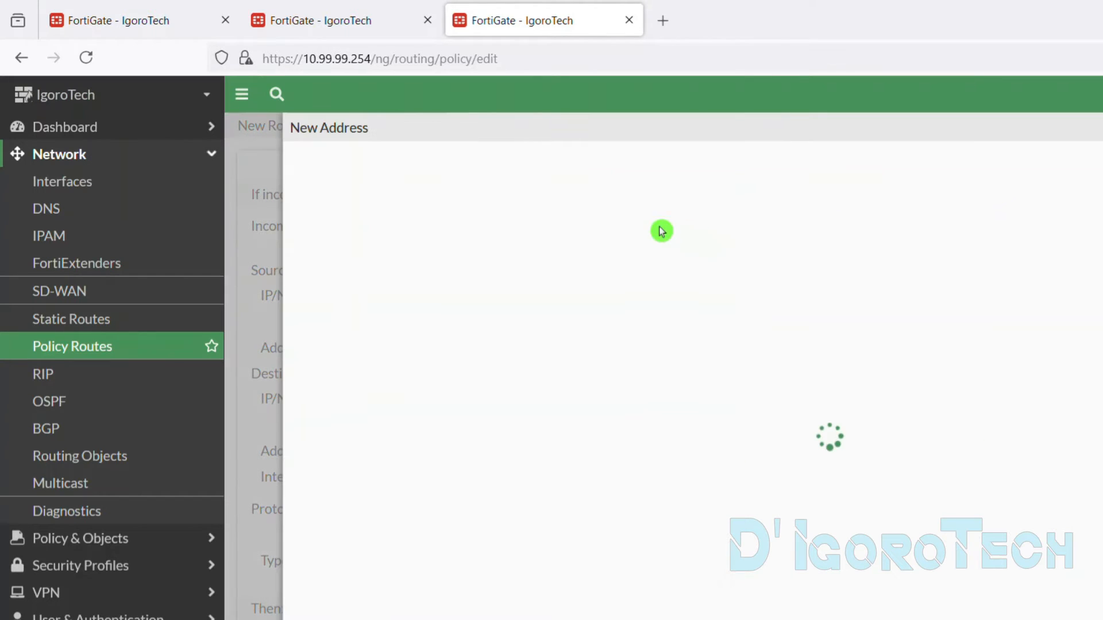
text(Ja)
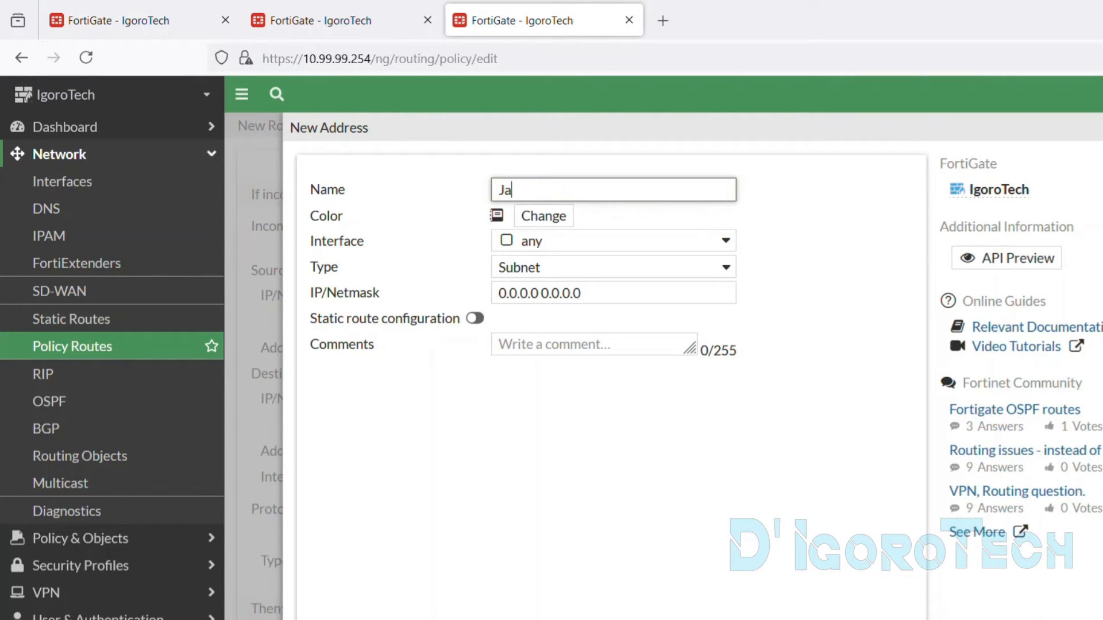
text(ck)
click(567, 247)
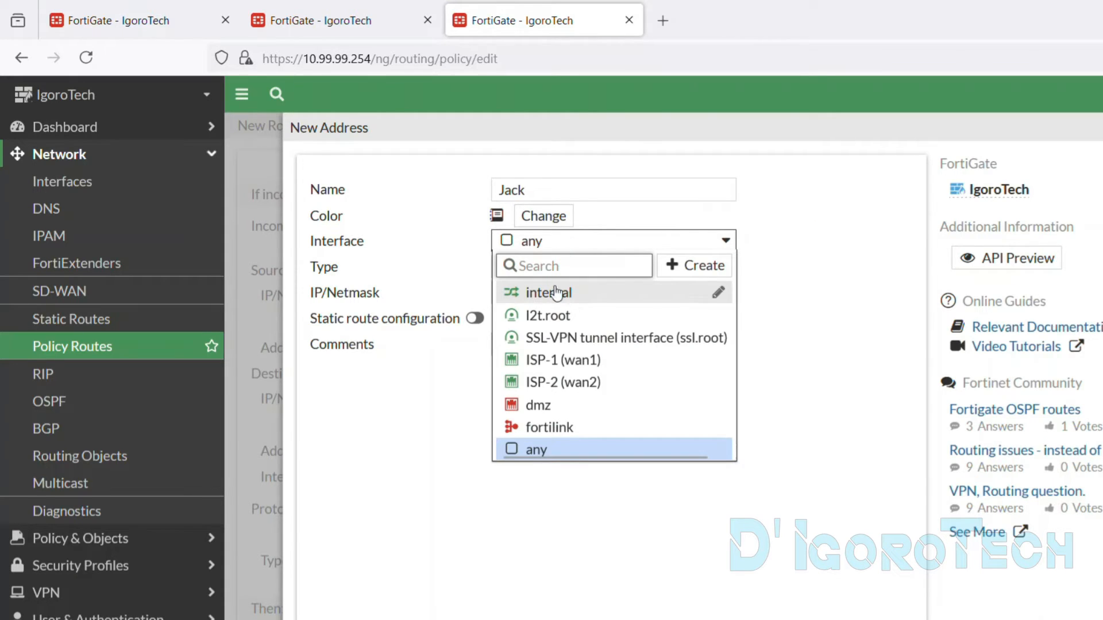
click(557, 244)
drag(598, 293, 451, 292)
text(10.99.99.200/32)
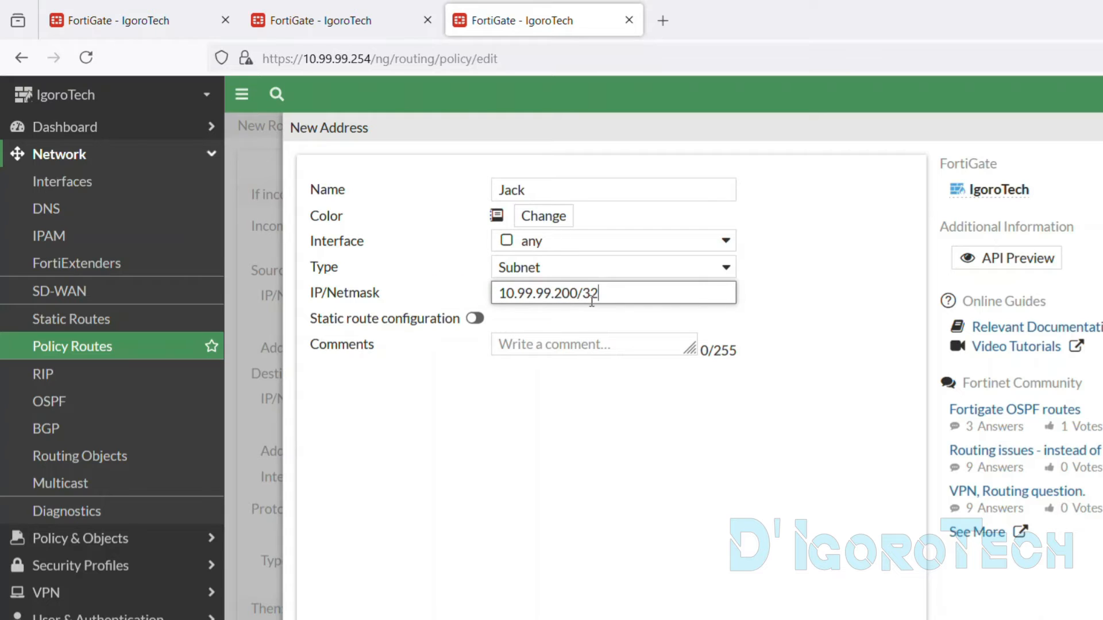
Step: Compare the new address object's IP and /32 netmask with the source address shown in the Forward Traffic log
drag(591, 301, 463, 290)
click(167, 22)
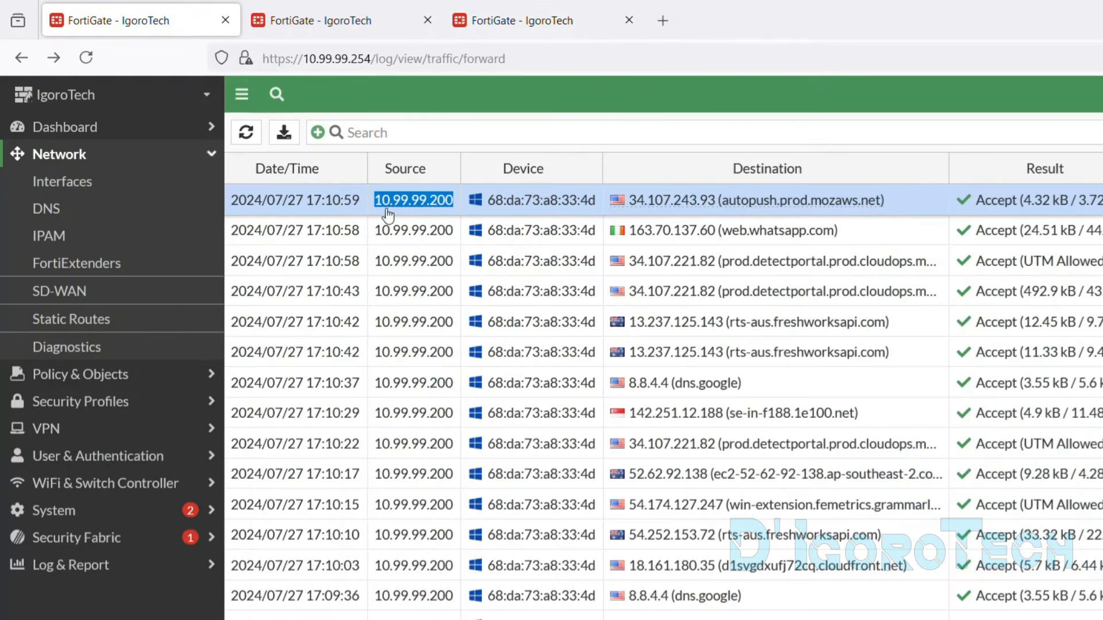
click(505, 30)
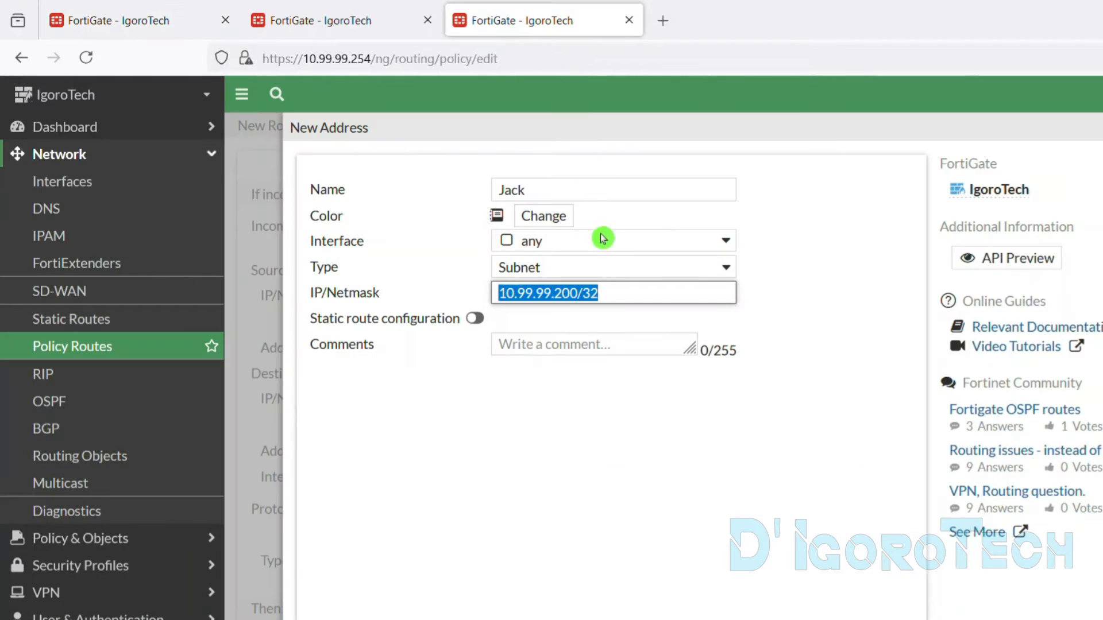
drag(582, 293, 610, 294)
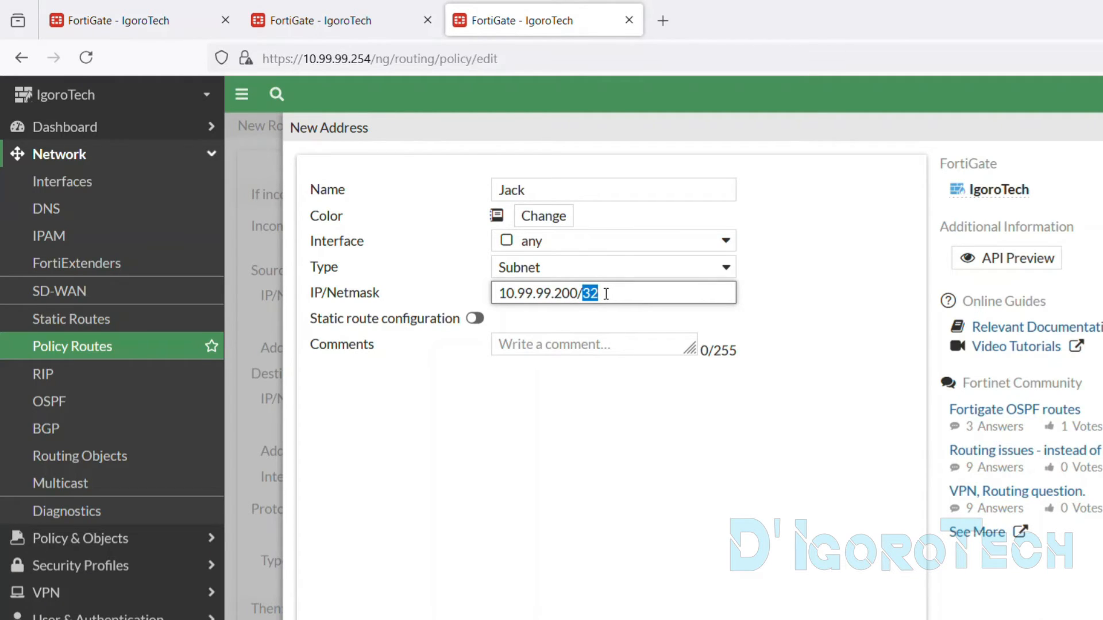
click(601, 293)
drag(578, 294, 484, 296)
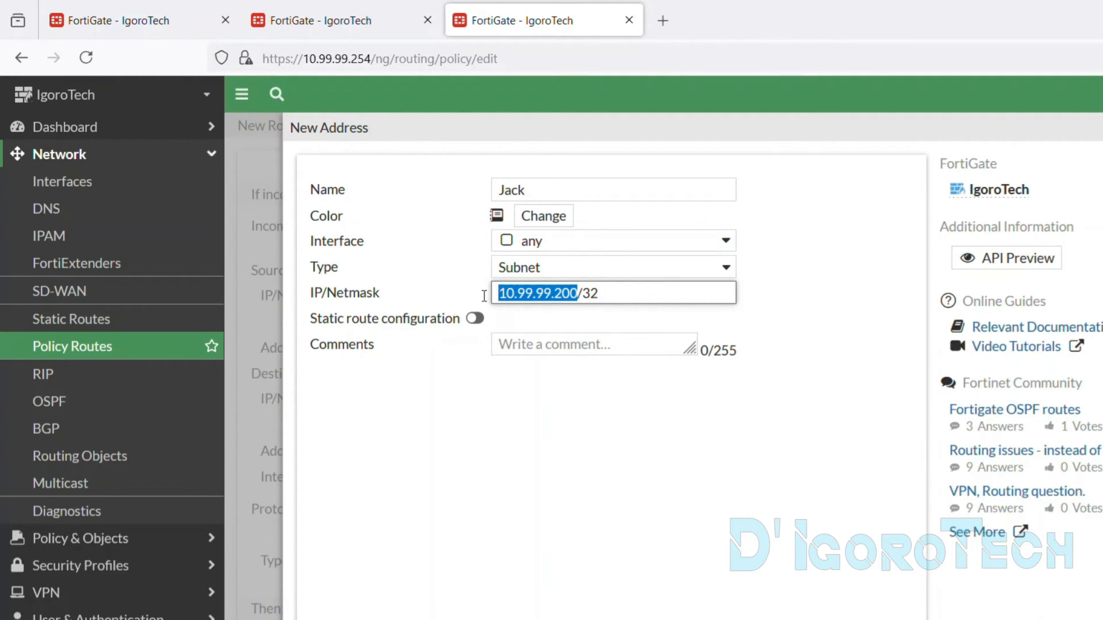
click(581, 294)
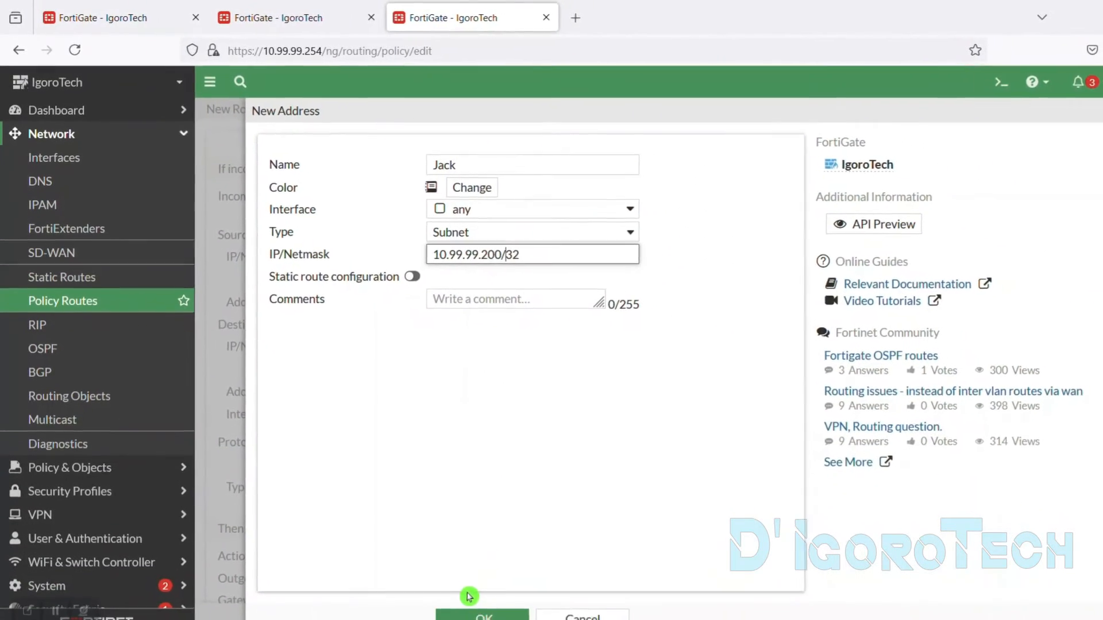
Step: Save the new address object and select it as the policy route's source address
click(460, 595)
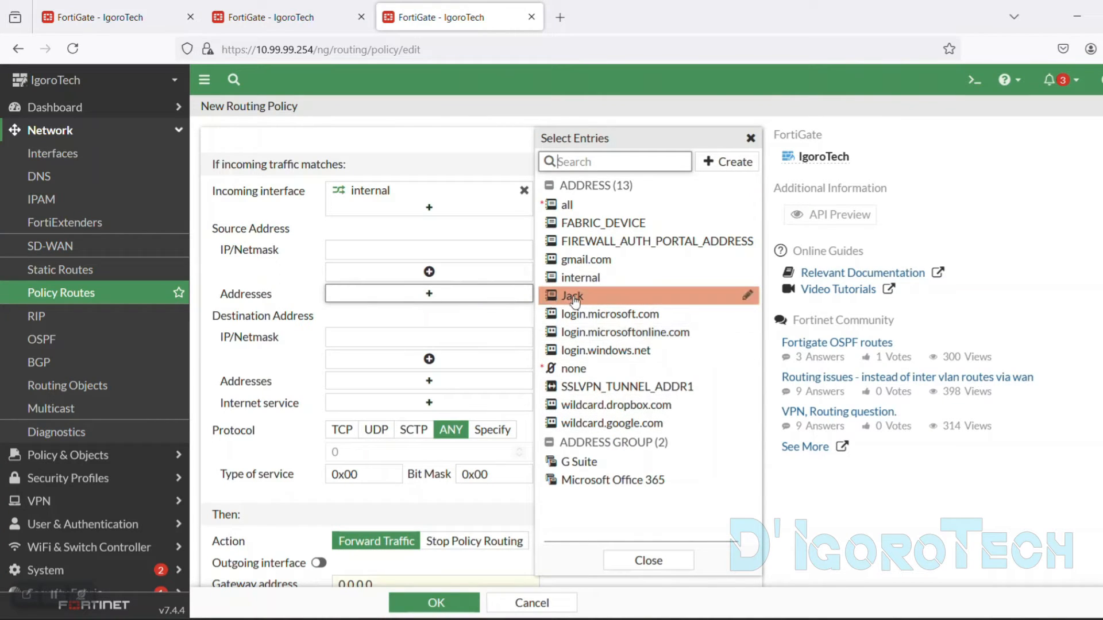
click(567, 299)
click(278, 283)
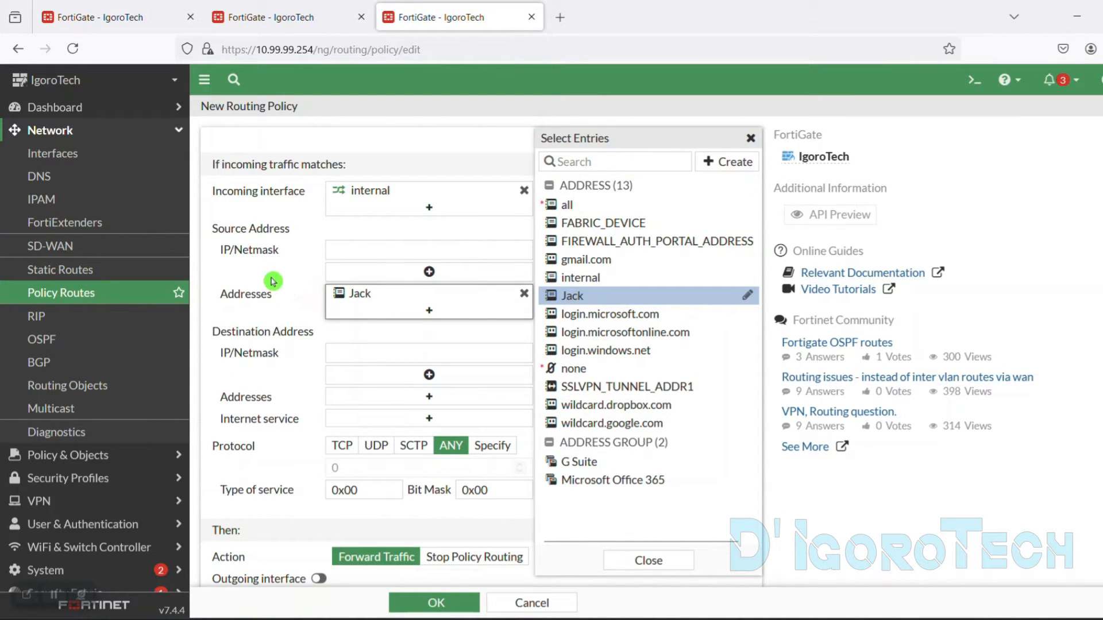
click(371, 331)
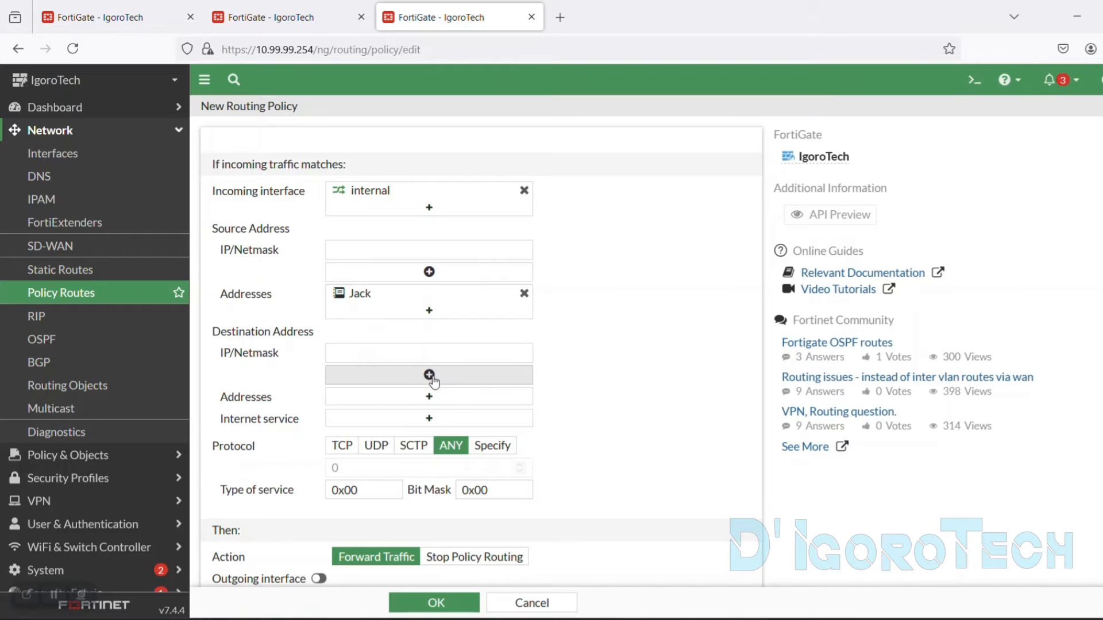
Step: Leave the destination IP/netmask empty and set the policy route's destination address to the all object
click(392, 358)
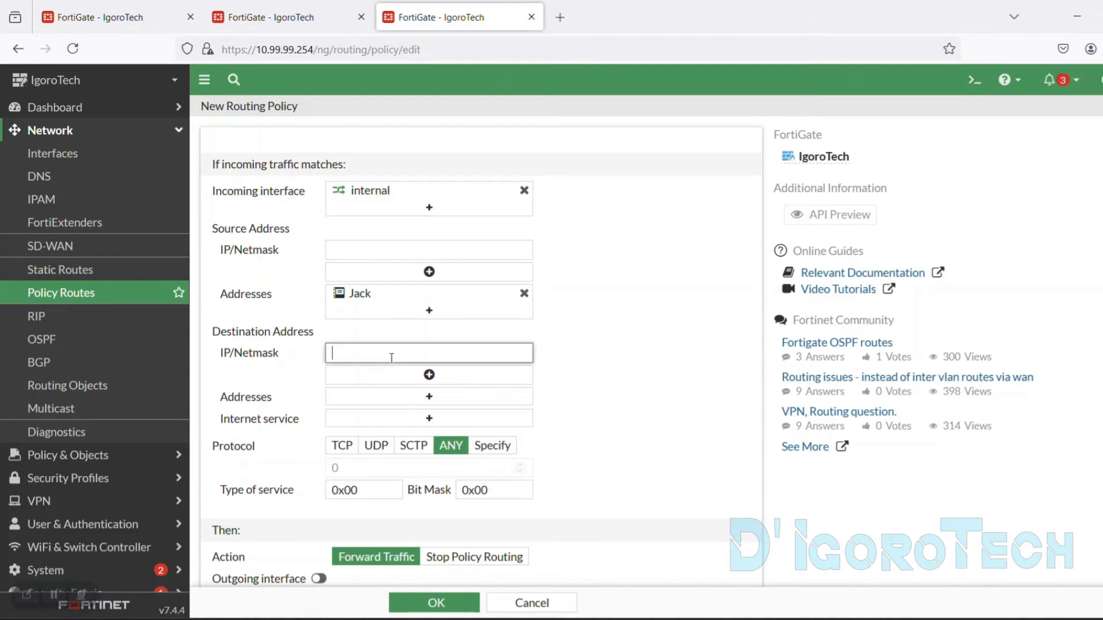
click(430, 399)
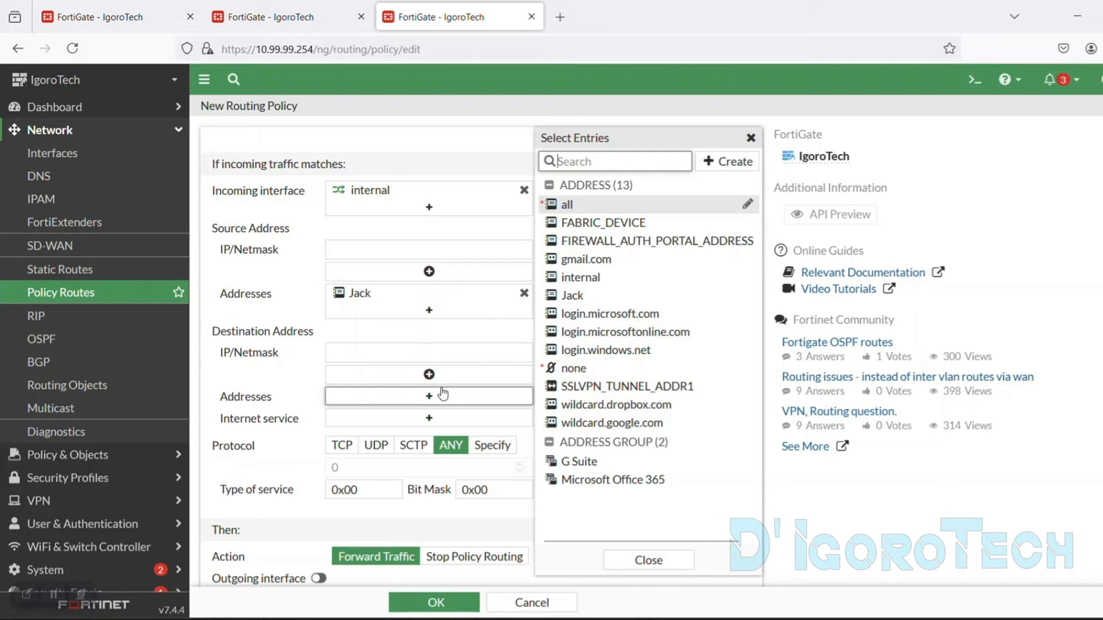
click(568, 206)
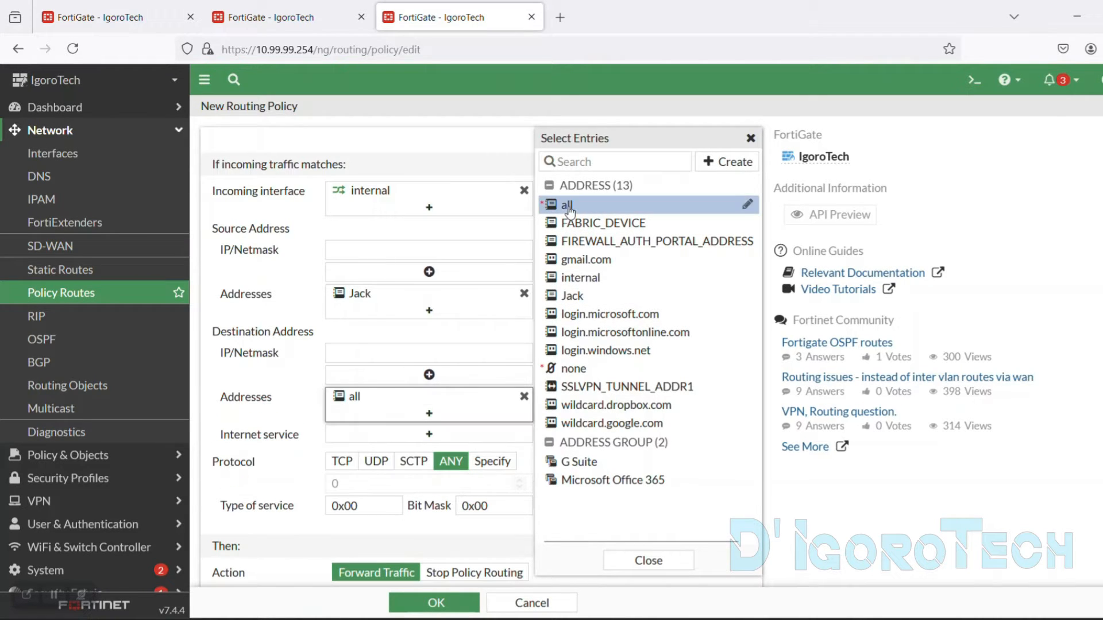
click(424, 321)
scroll(423, 321, down, 3)
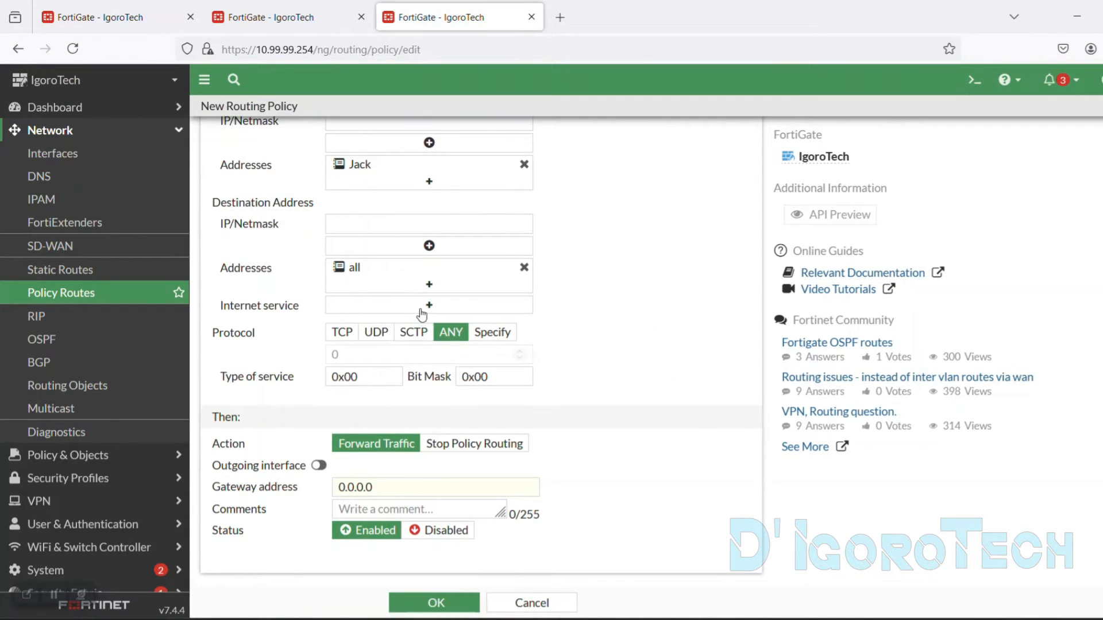
Step: Check the available internet service entries without selecting one, and keep the protocol set to ANY
click(422, 310)
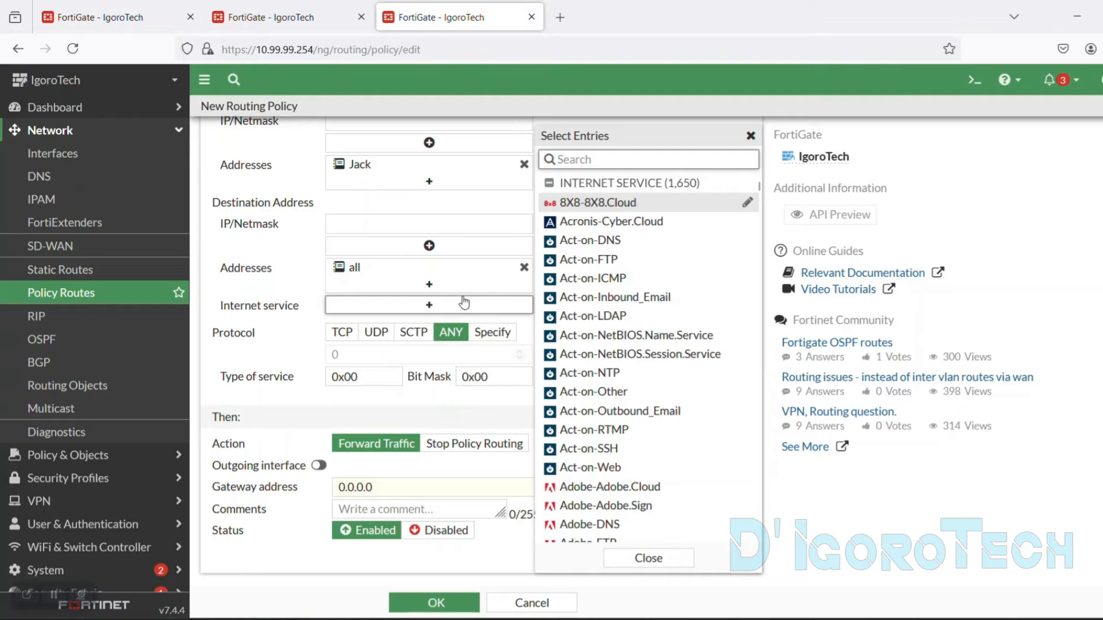
click(750, 137)
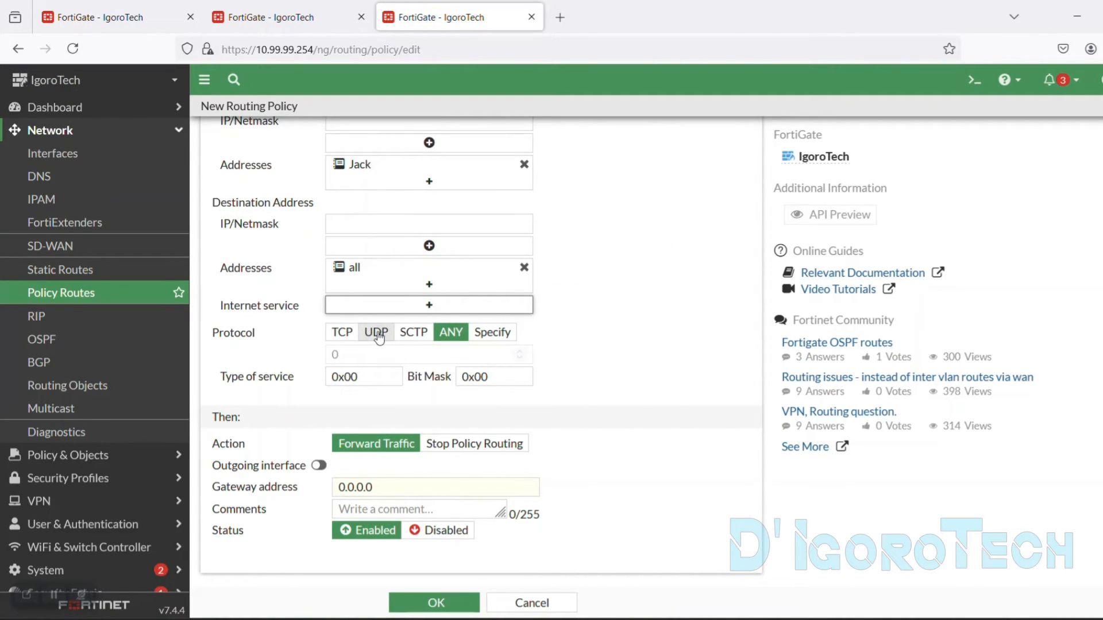
click(495, 334)
click(454, 335)
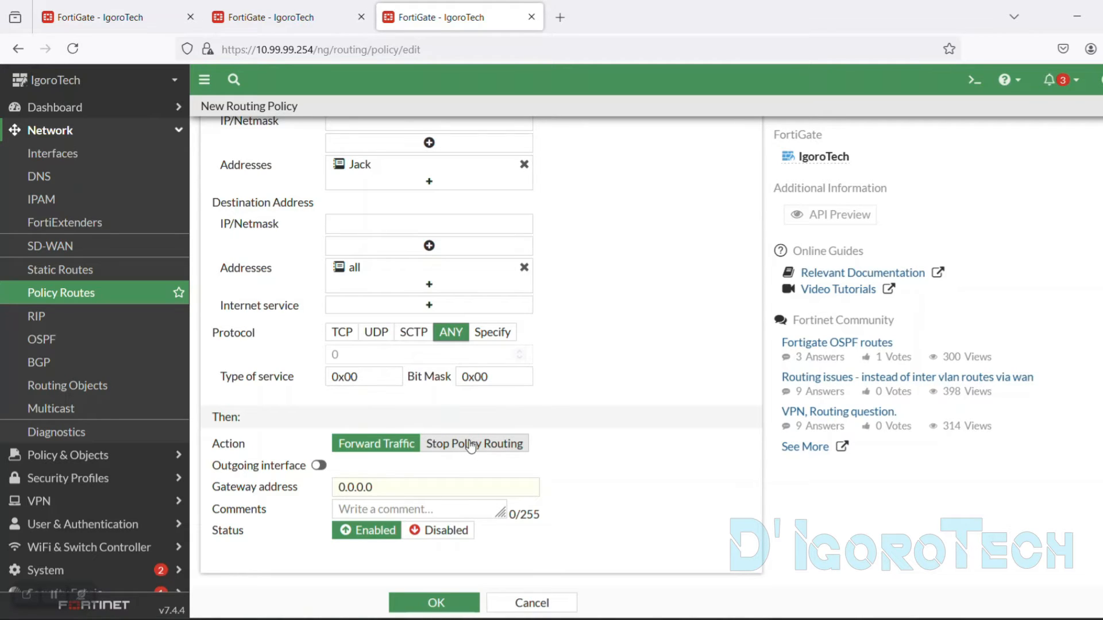
Step: Enable the policy route's outgoing interface and set it to ISP-2 (wan2), keeping the Forward Traffic action
click(318, 465)
click(374, 467)
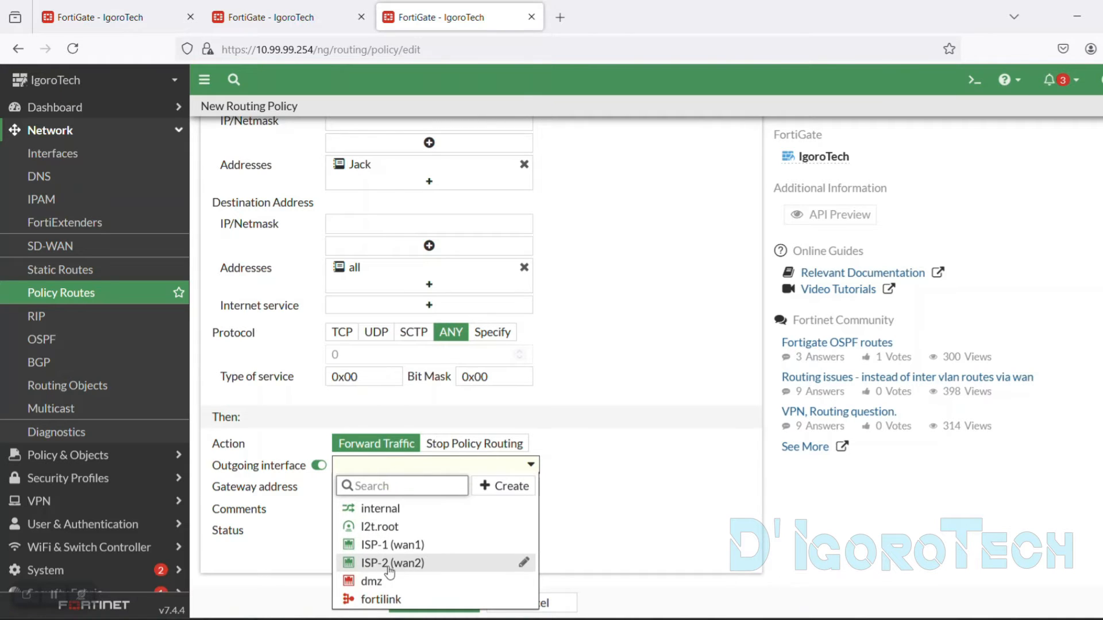
mouse_move(392, 568)
click(488, 568)
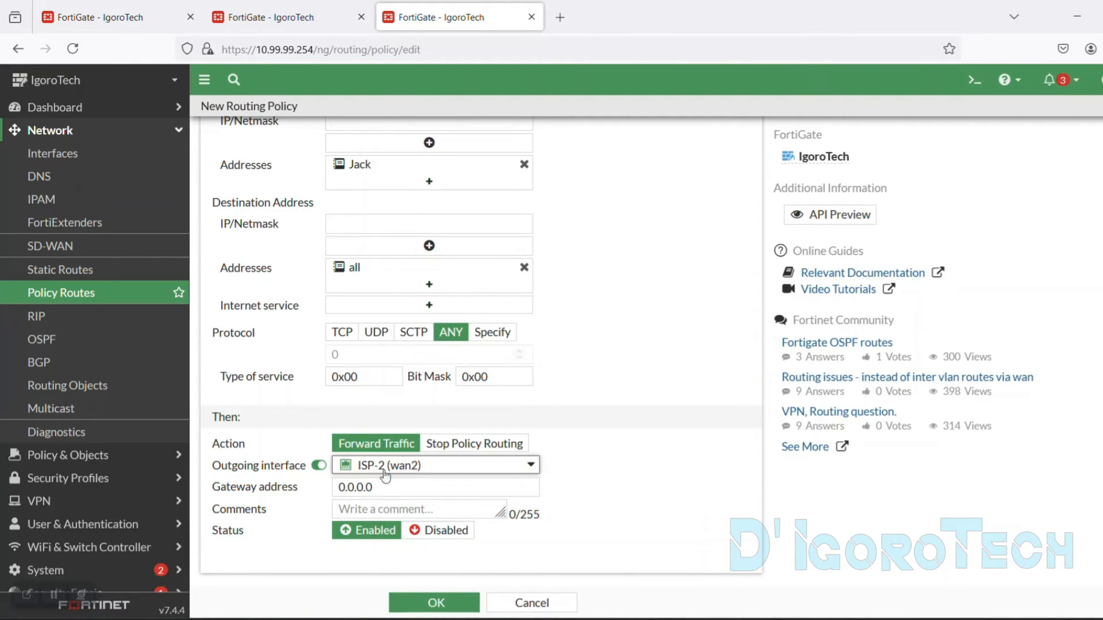
Step: Check the destination interface of the client's traffic in the Forward Traffic log, and return to the policy route form
click(132, 18)
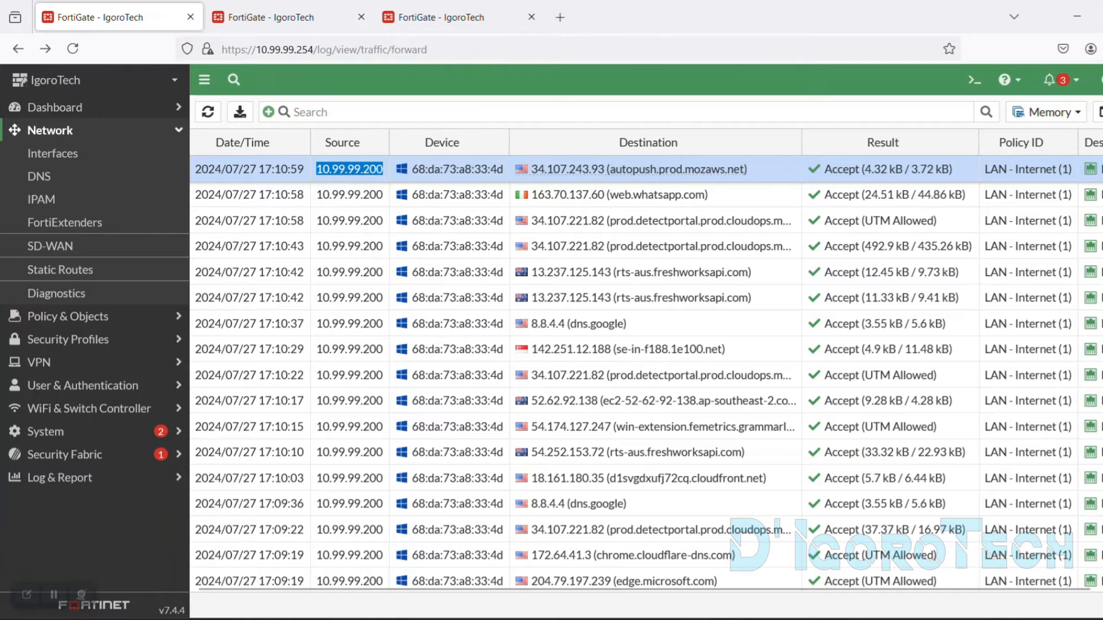
drag(957, 591, 1028, 591)
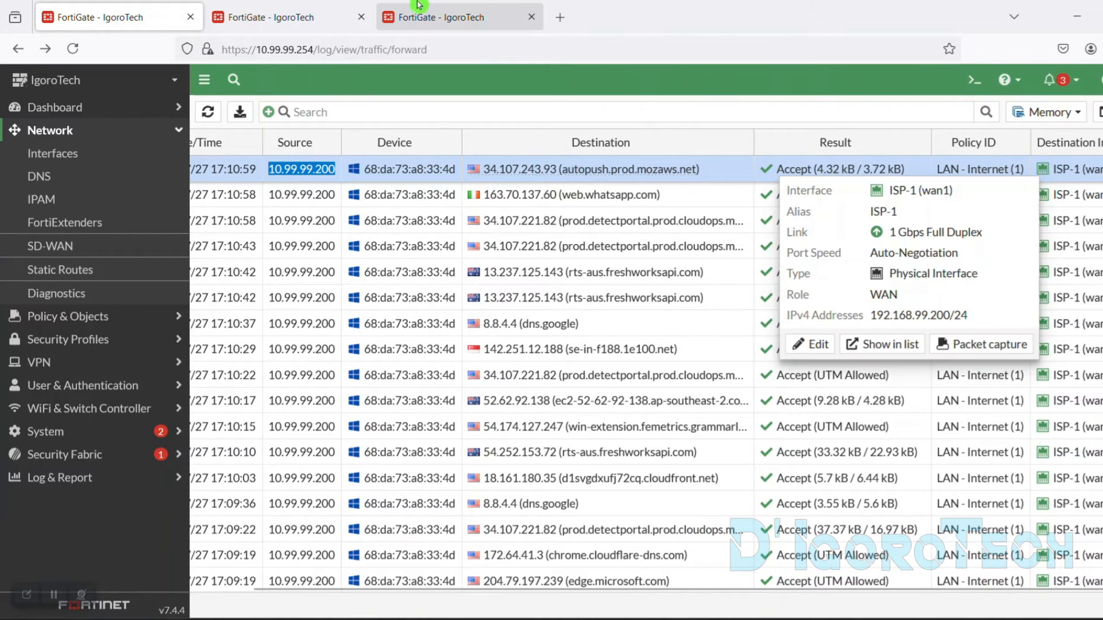
click(434, 18)
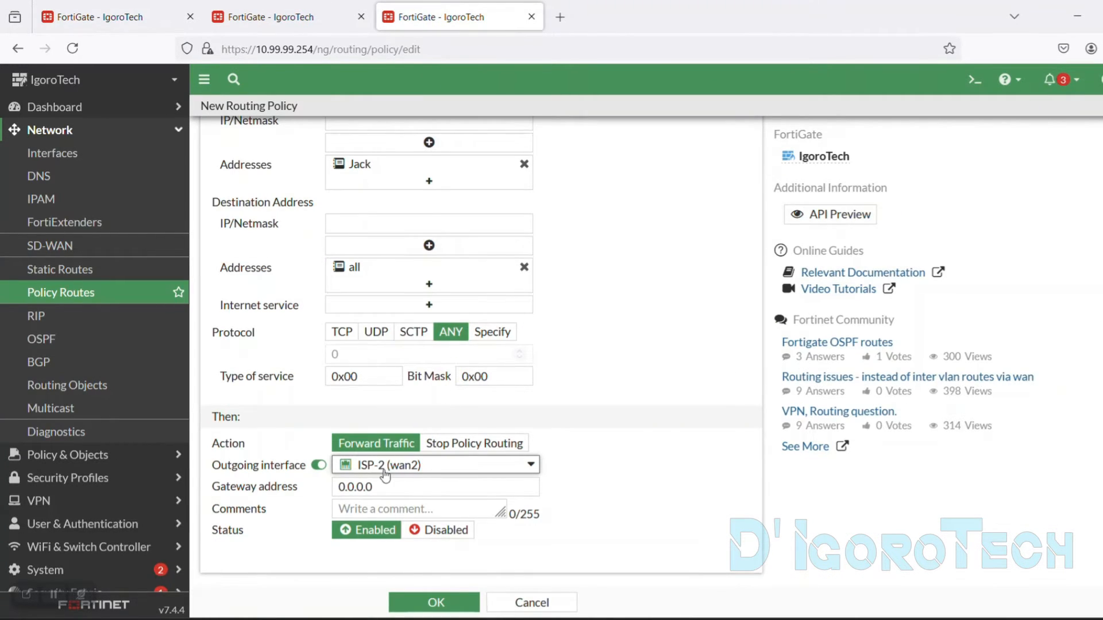
Step: Copy the ISP-2 (wan2) gateway IP 10.255.1.1 from the static routes and set it as the policy route's gateway address
click(314, 490)
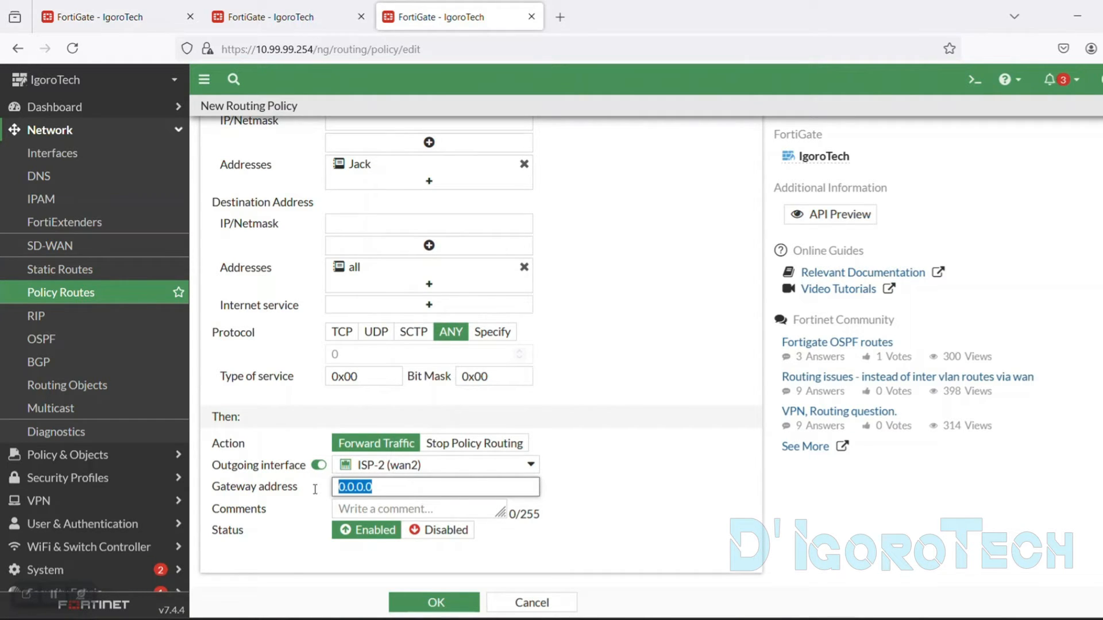
click(94, 272)
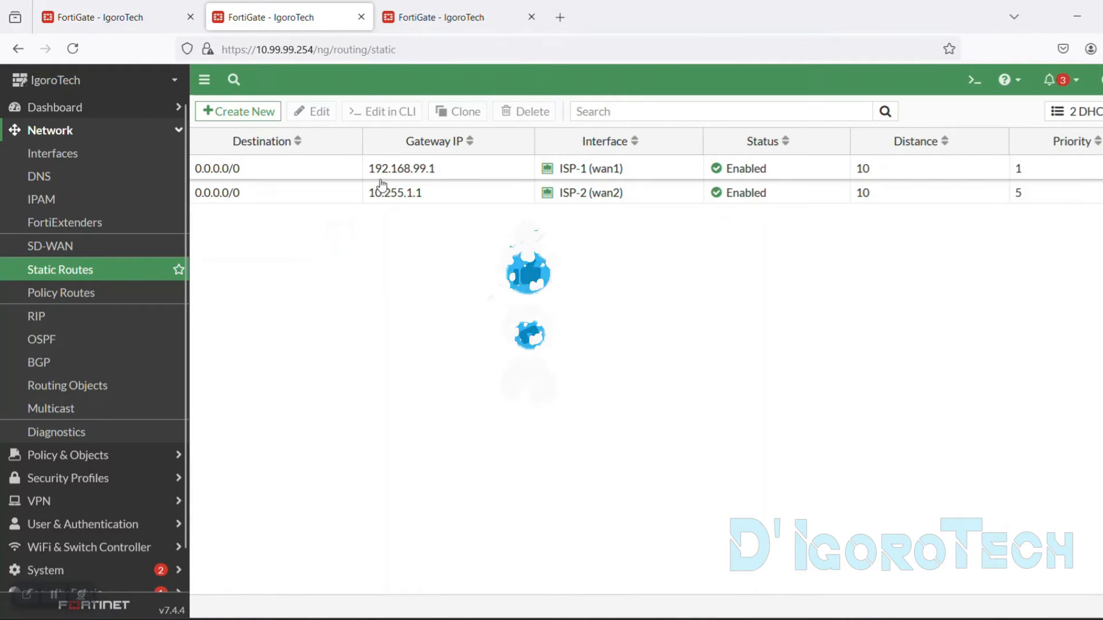
drag(427, 198, 366, 194)
key(ctrl+c)
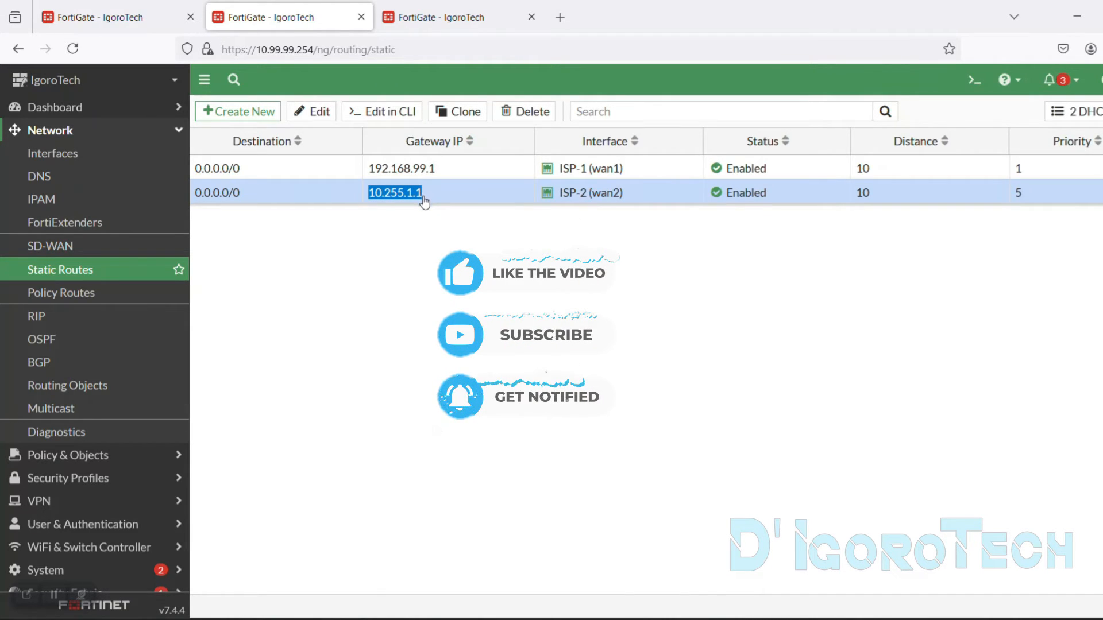
click(453, 17)
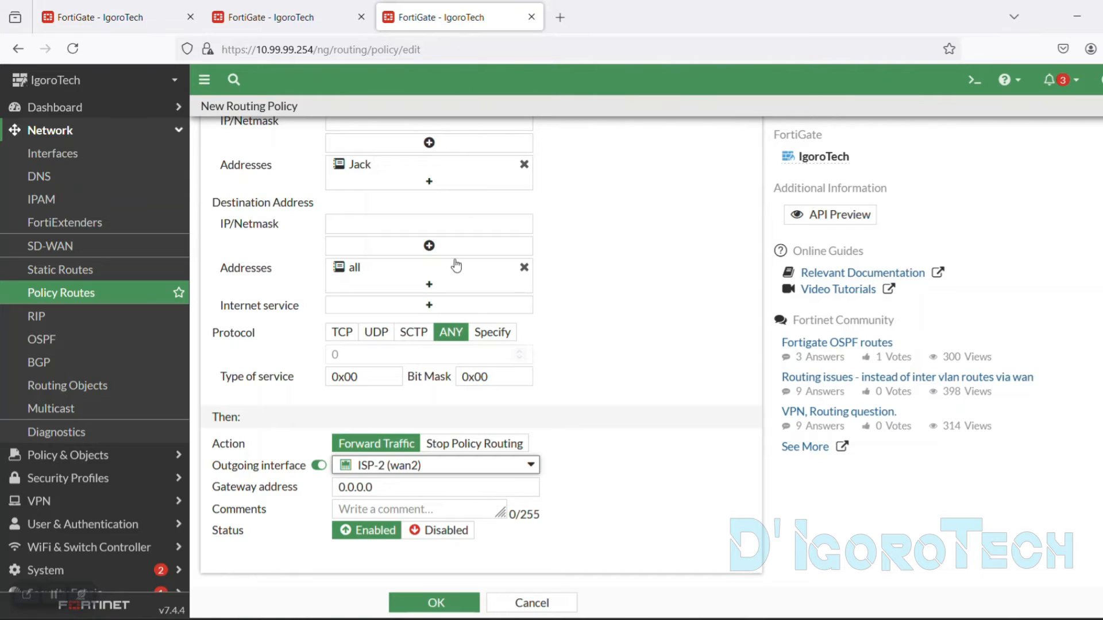
drag(377, 493, 315, 488)
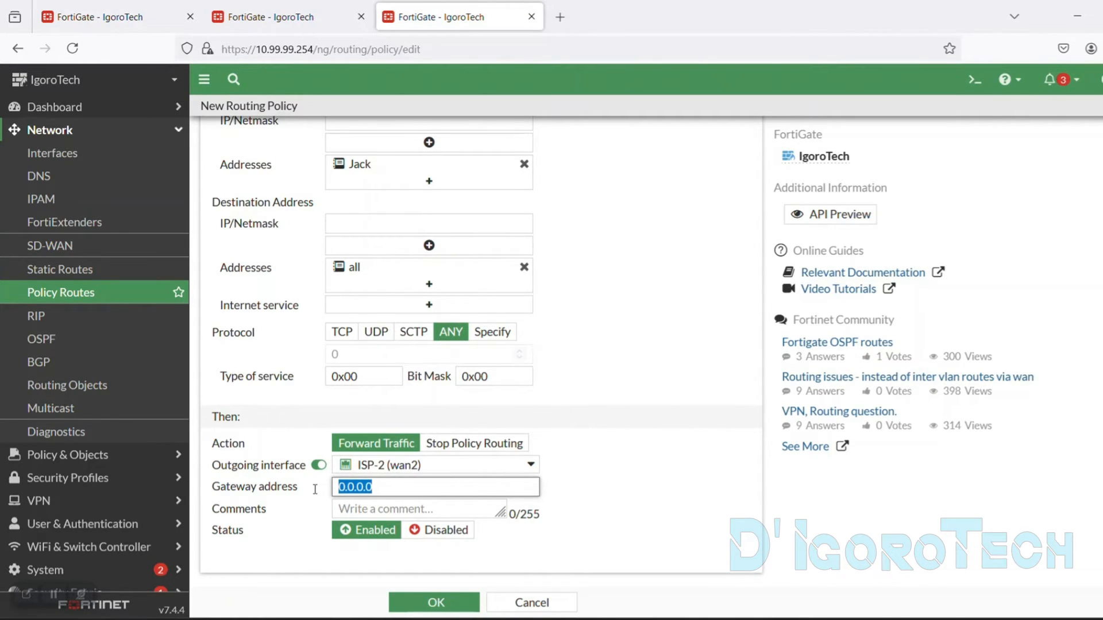
key(ctrl+v)
Step: Add a comment stating that the PC user goes to WAN2, keep the status Enabled, and save the policy route
key(Tab)
text(Jack to WAN)
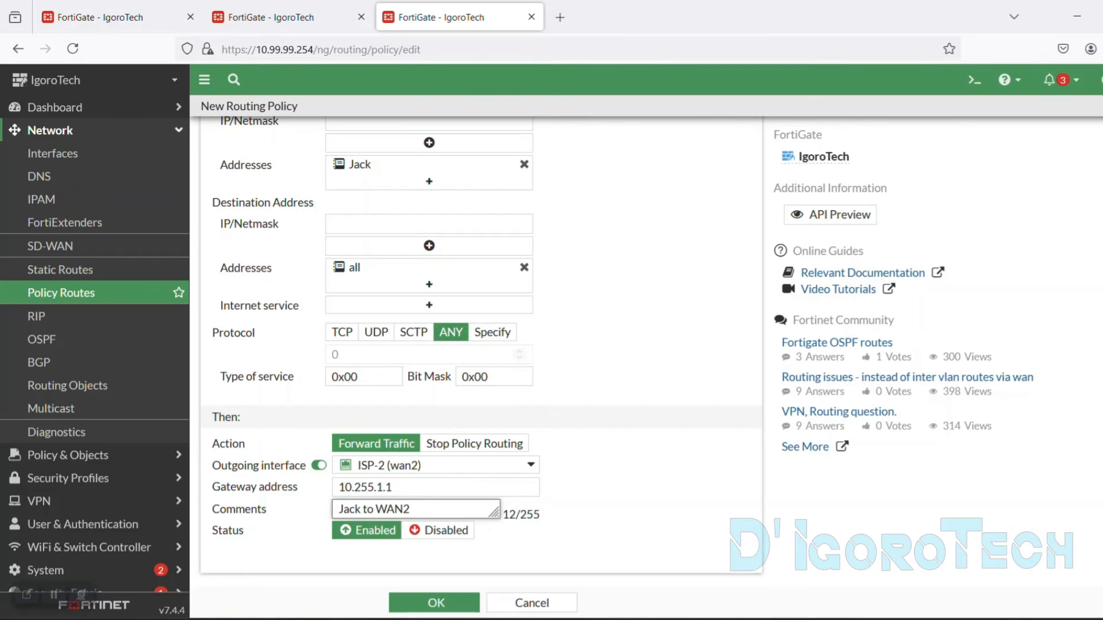
click(443, 532)
click(367, 533)
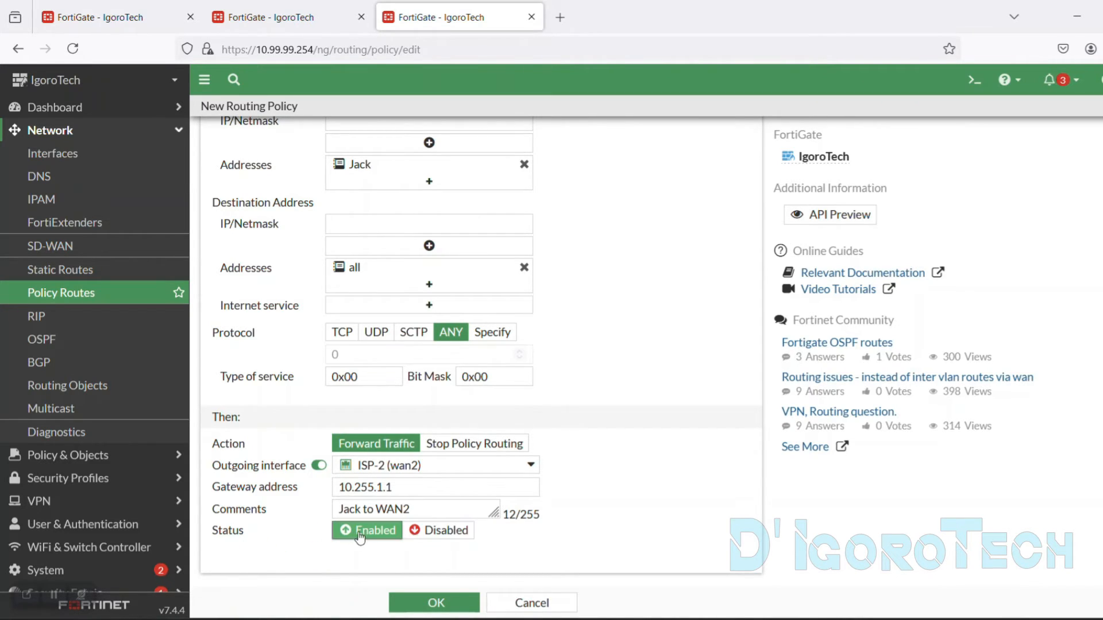
click(433, 600)
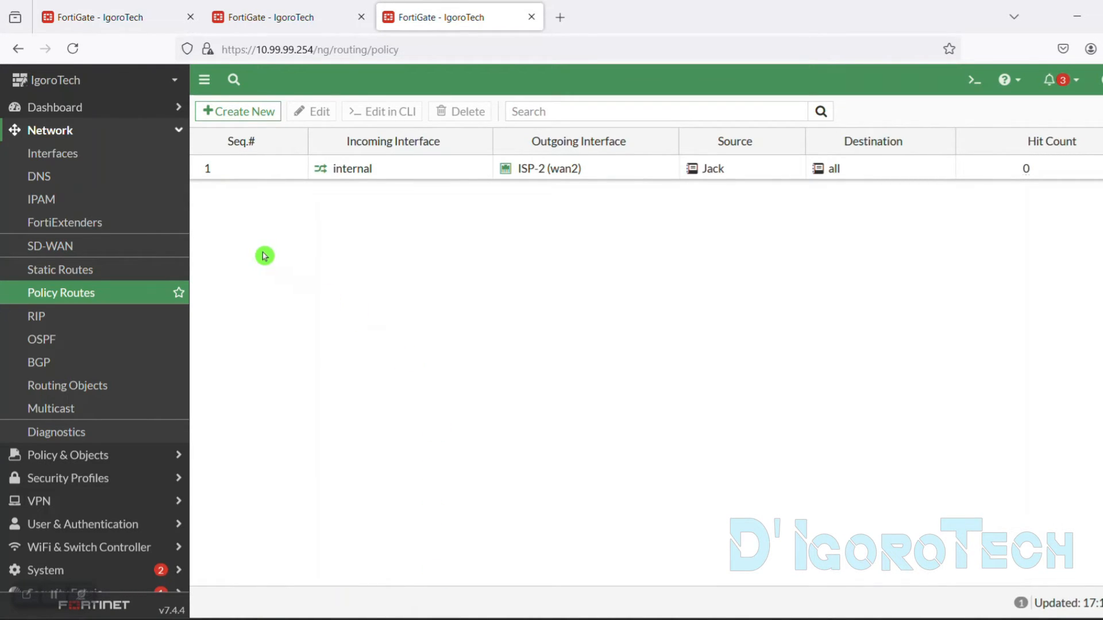
Step: Review the new policy route's sequence number, source, and outgoing interface in the policy routes list
click(256, 167)
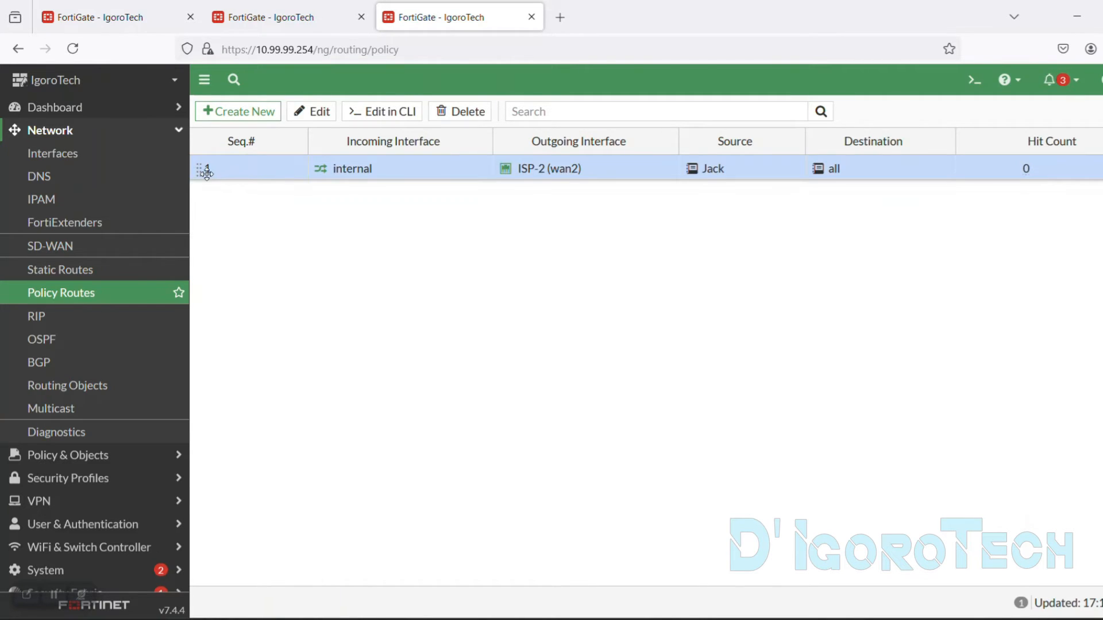
mouse_move(720, 174)
mouse_move(559, 176)
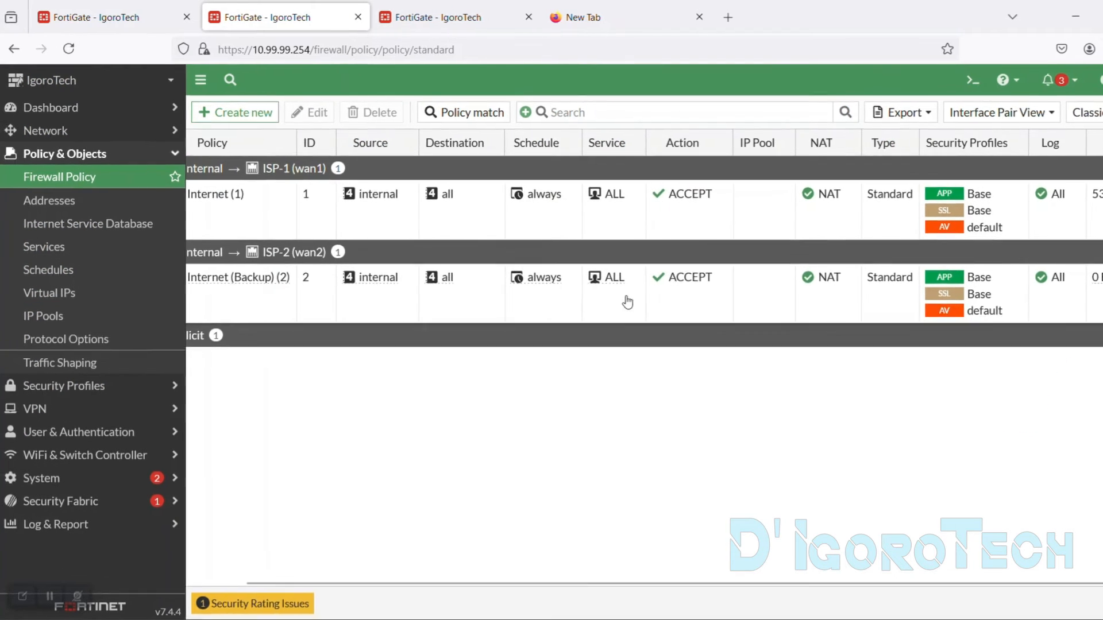
Step: Check the LAN - Internet (Backup) policy's byte count, and open fortinet.com in the spare browser tab to generate traffic
click(621, 315)
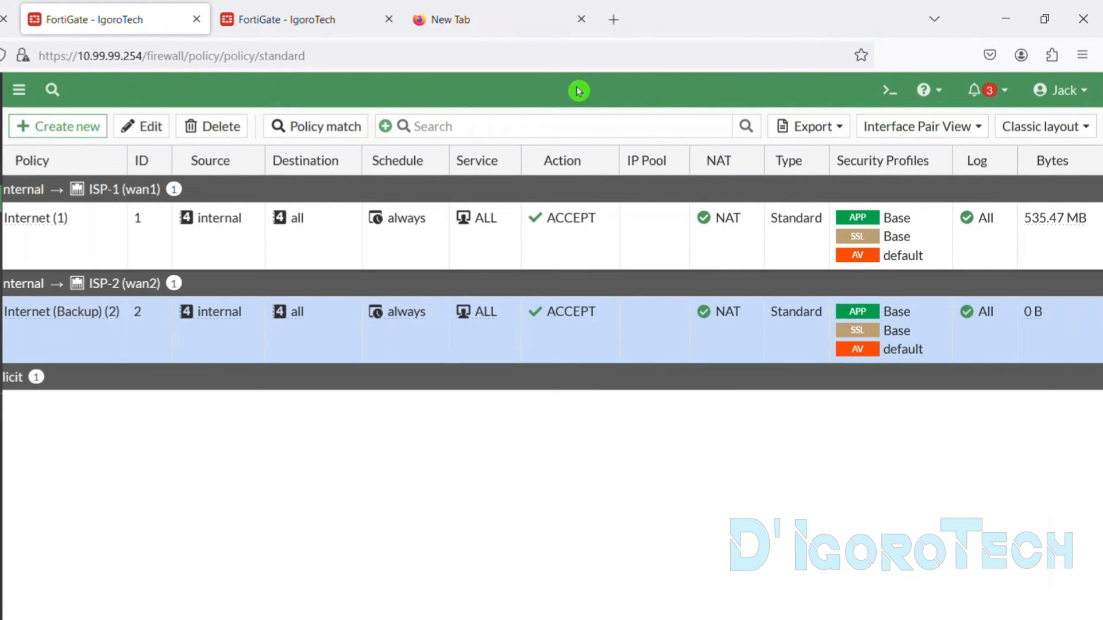
click(519, 22)
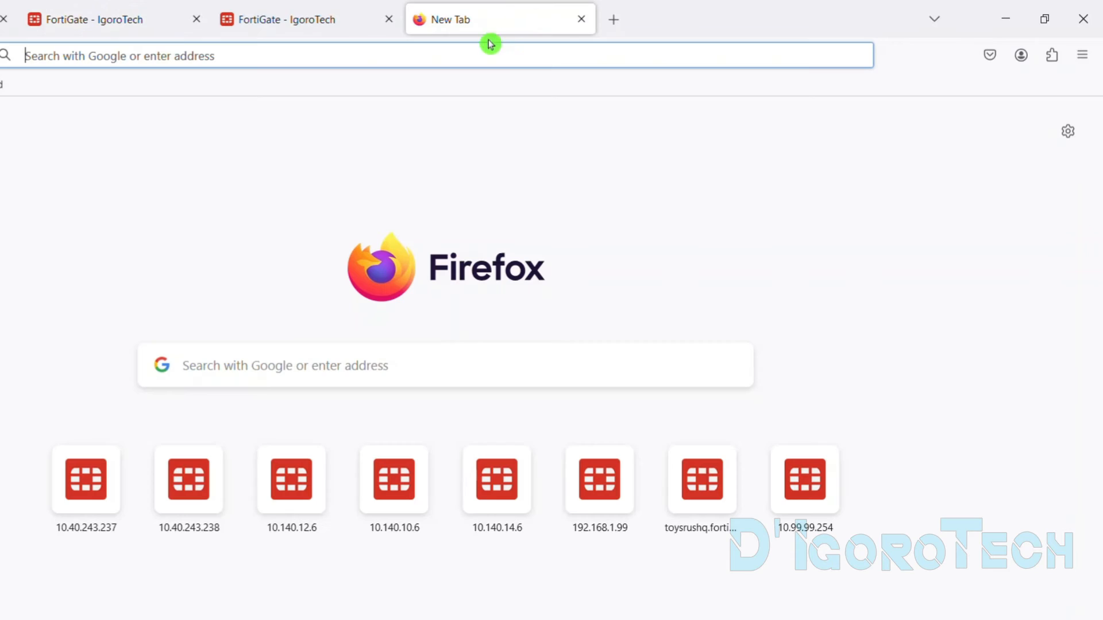
text(fortinet.com)
key(Return)
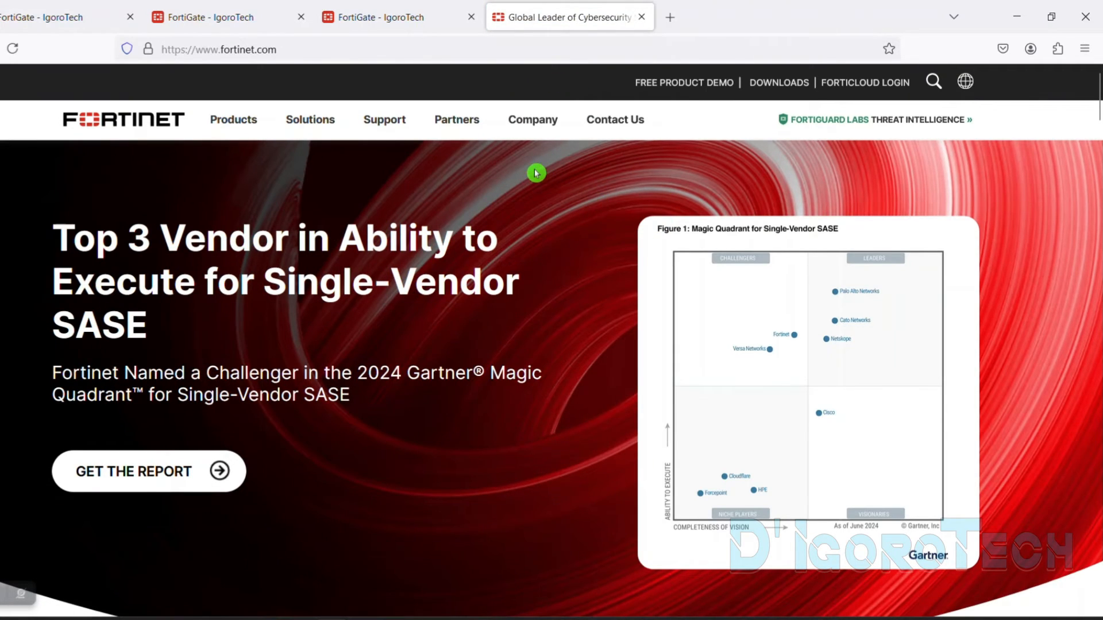
Step: Refresh the firewall policy list and compare the Bytes values of the ISP-1 and ISP-2 internet policies
click(221, 16)
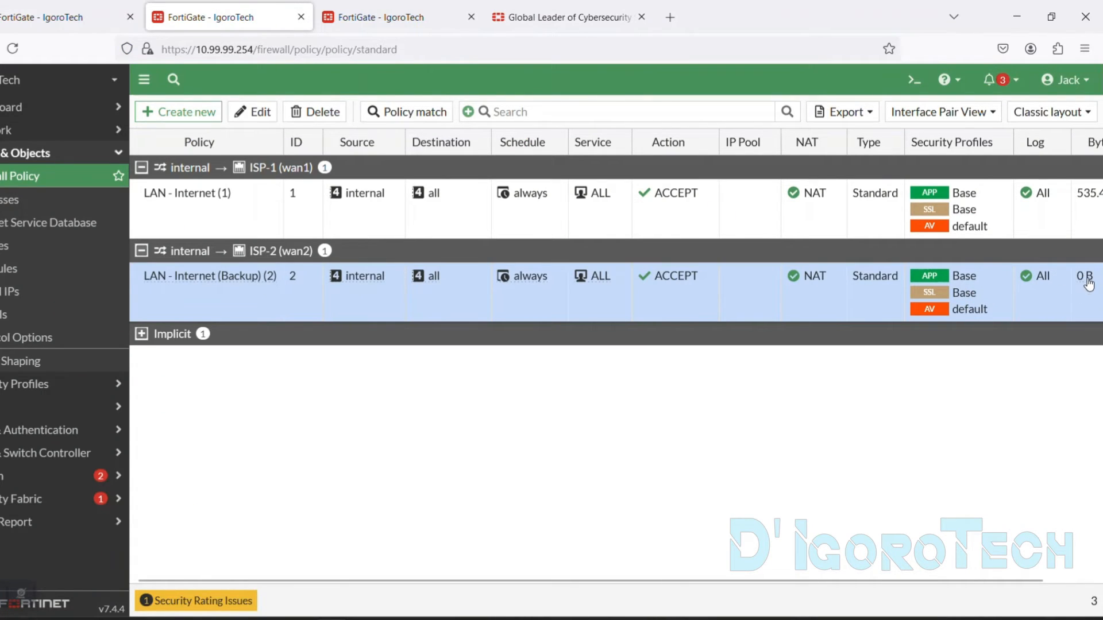
click(32, 150)
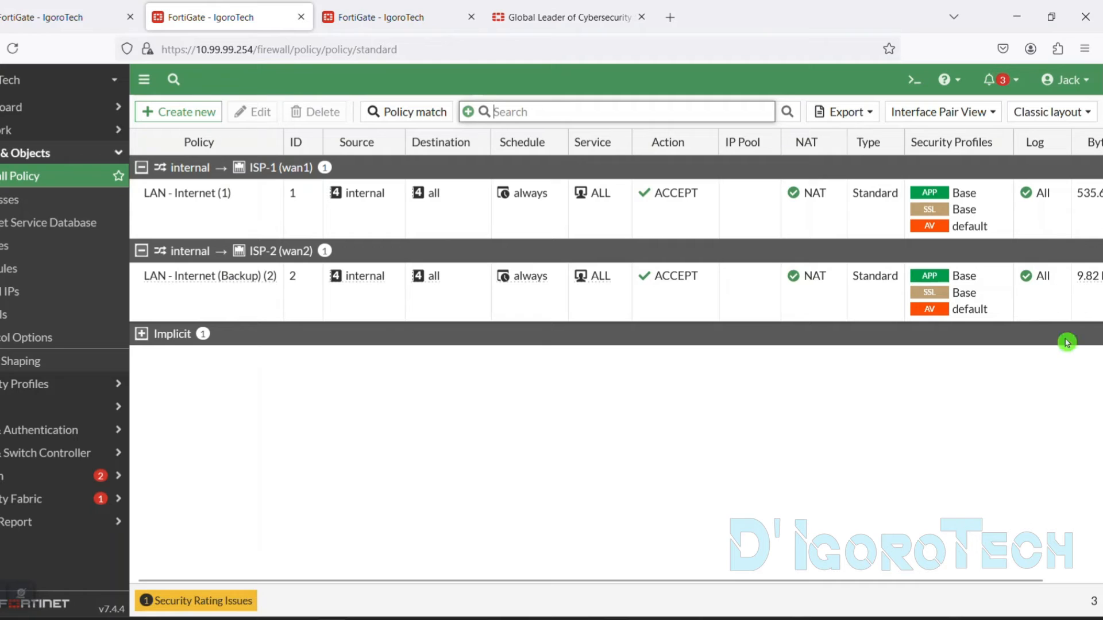
drag(894, 580, 978, 580)
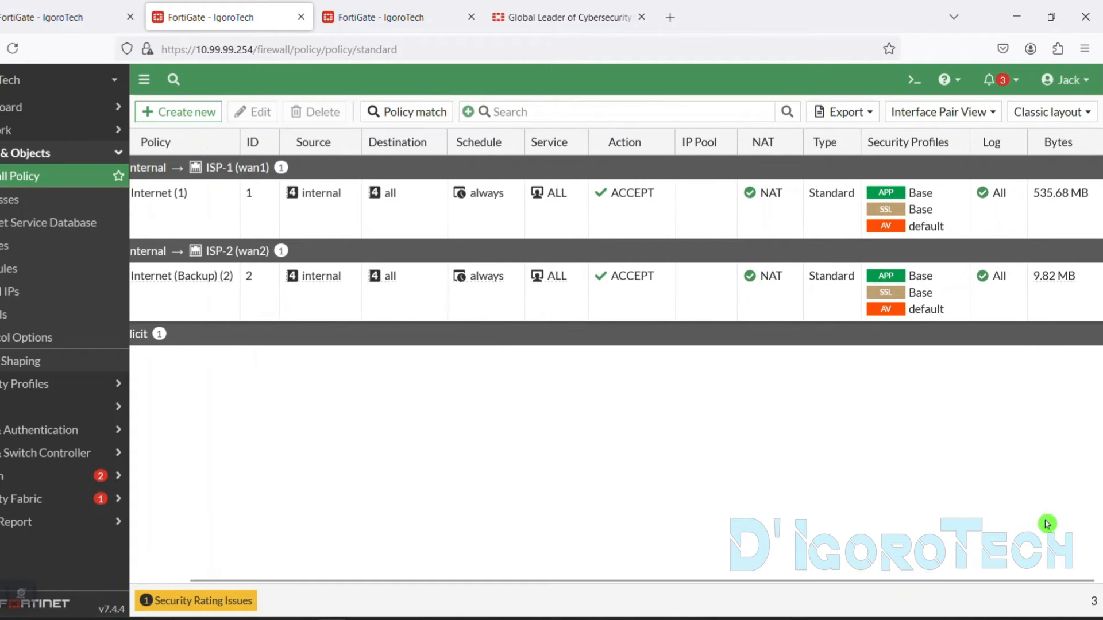
click(1047, 284)
Step: Reload the Forward Traffic log and check the policy ID and destination interface for traffic from 10.99.99.200
click(63, 16)
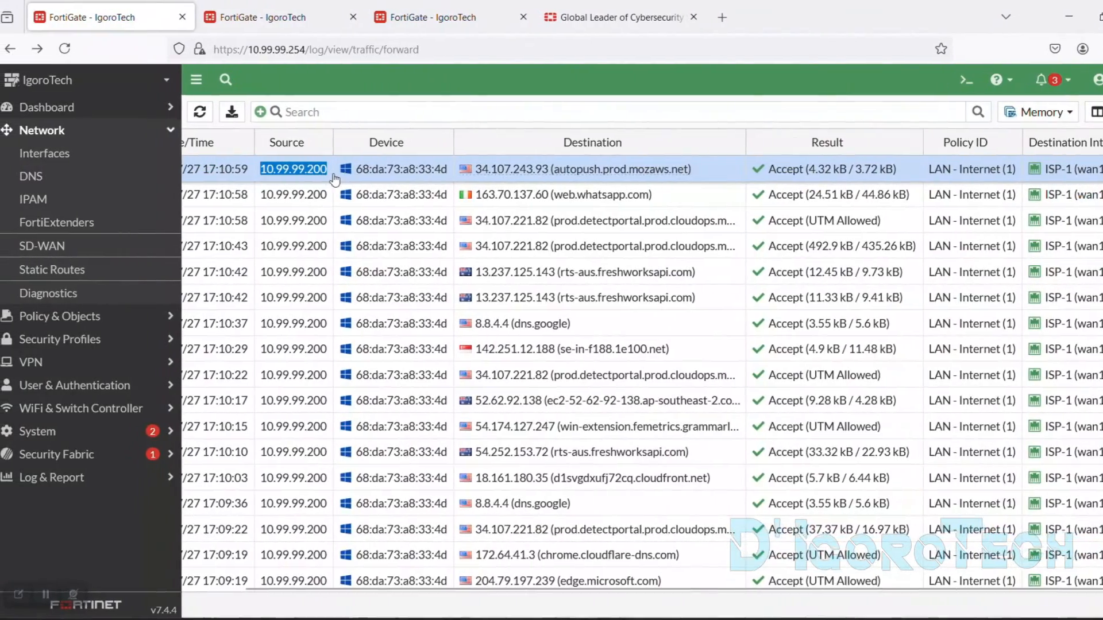
click(64, 49)
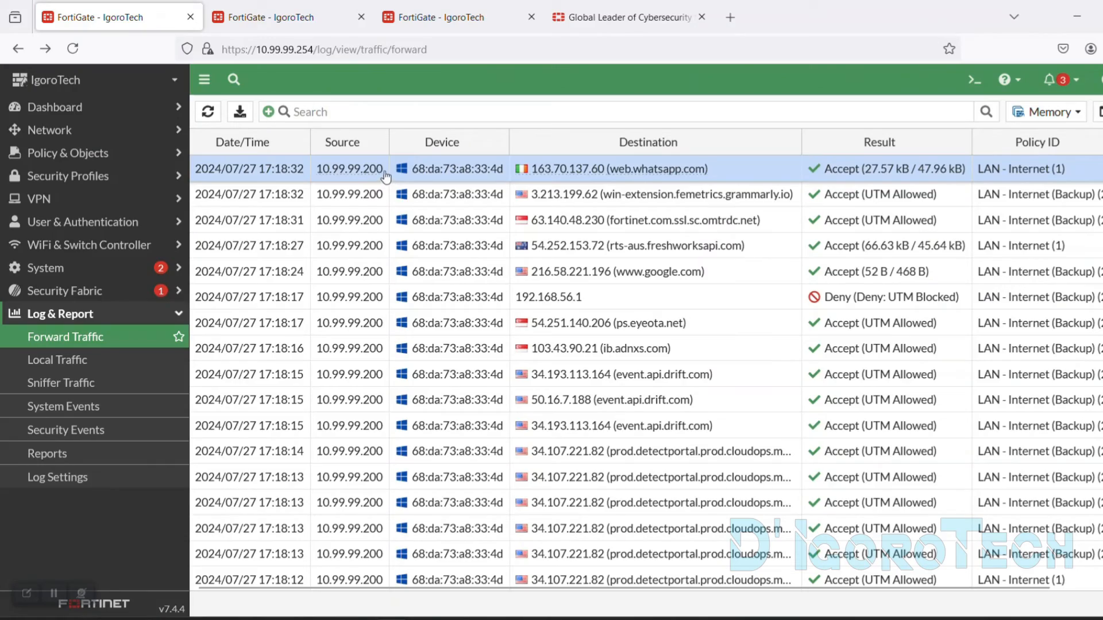
drag(385, 174, 315, 176)
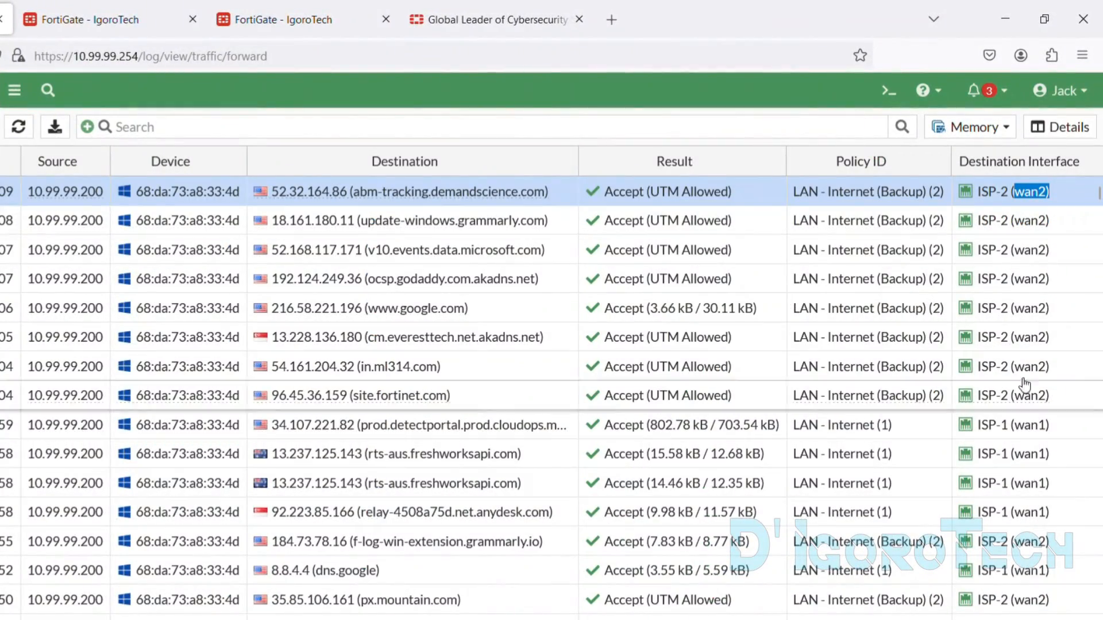
click(925, 366)
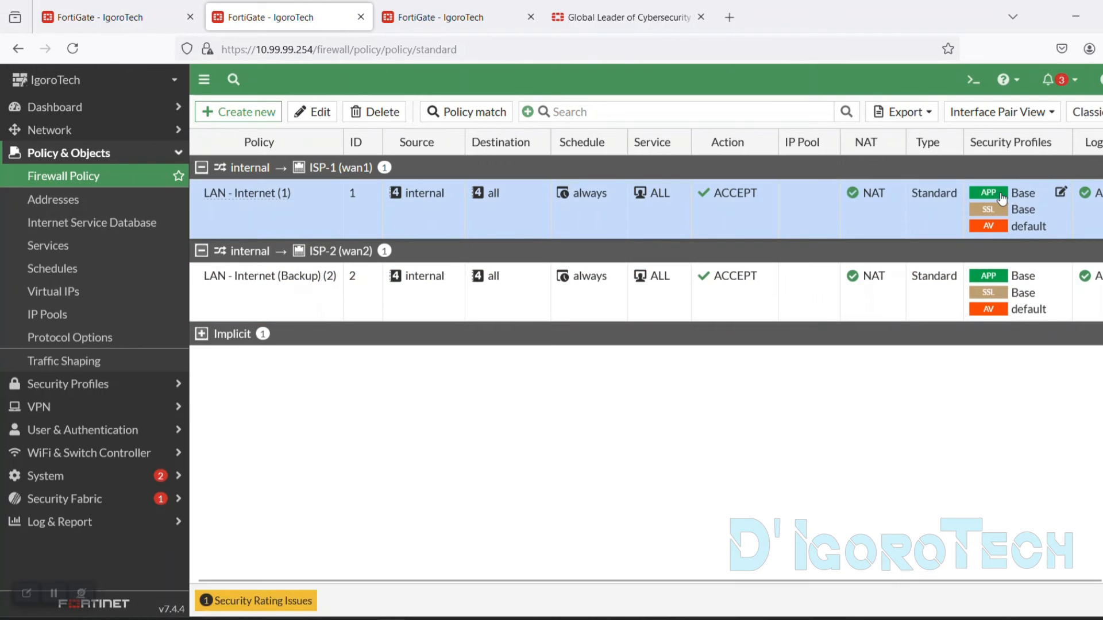
Step: Compare the application control, SSL inspection and antivirus profiles assigned to the ISP-1 and ISP-2 internet policies
mouse_move(1005, 201)
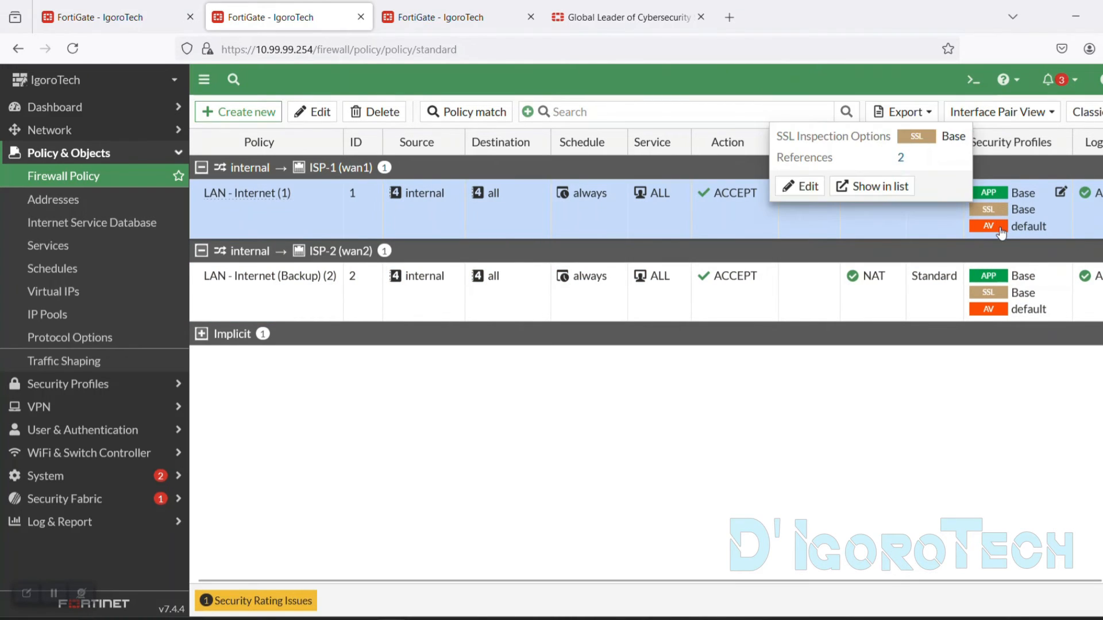
mouse_move(1001, 232)
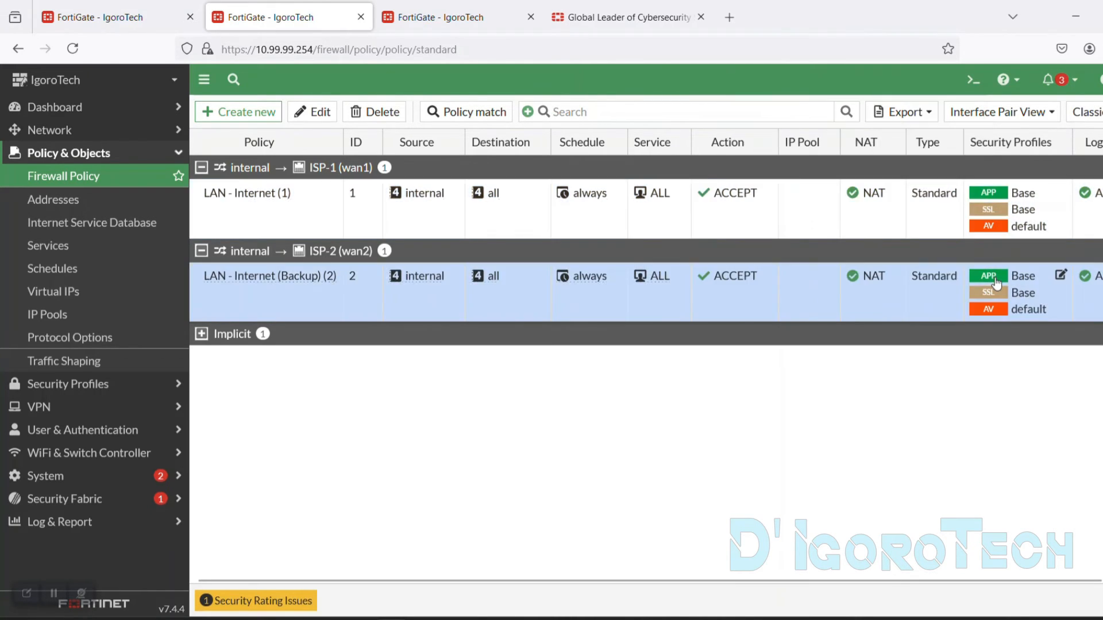
mouse_move(1000, 301)
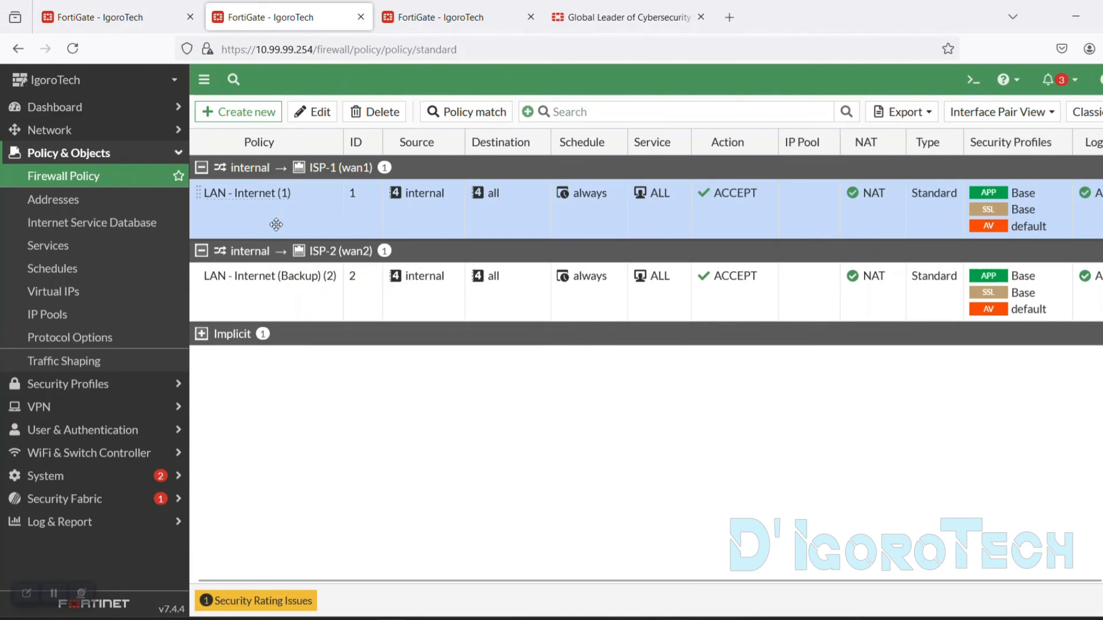
click(290, 221)
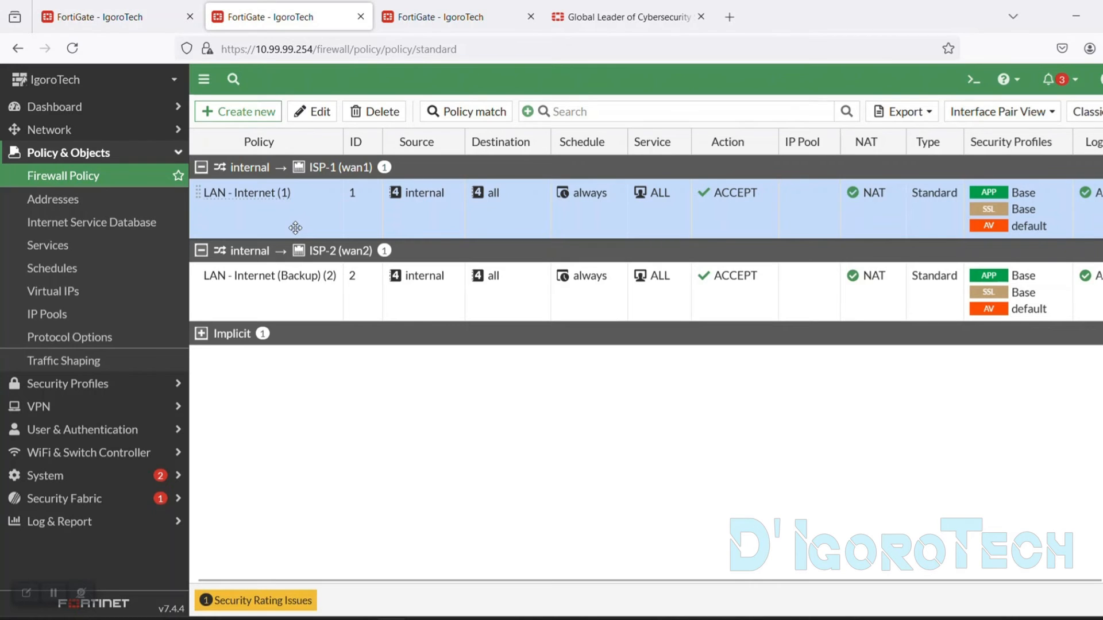
Step: Check the hit count and source address details of the policy route going out through ISP-2
click(442, 19)
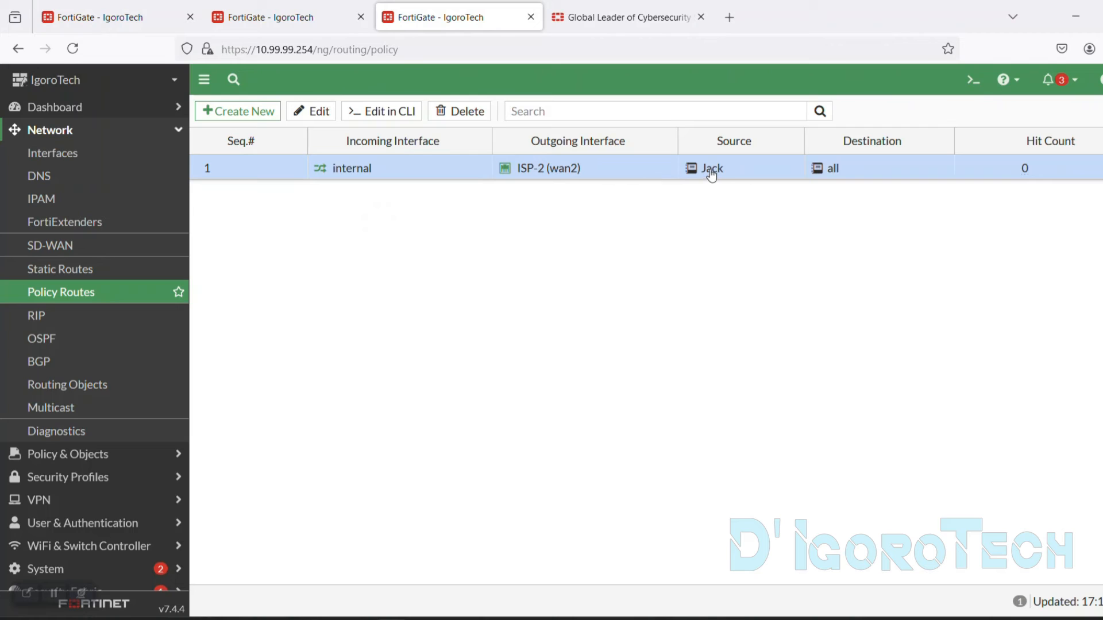
mouse_move(711, 174)
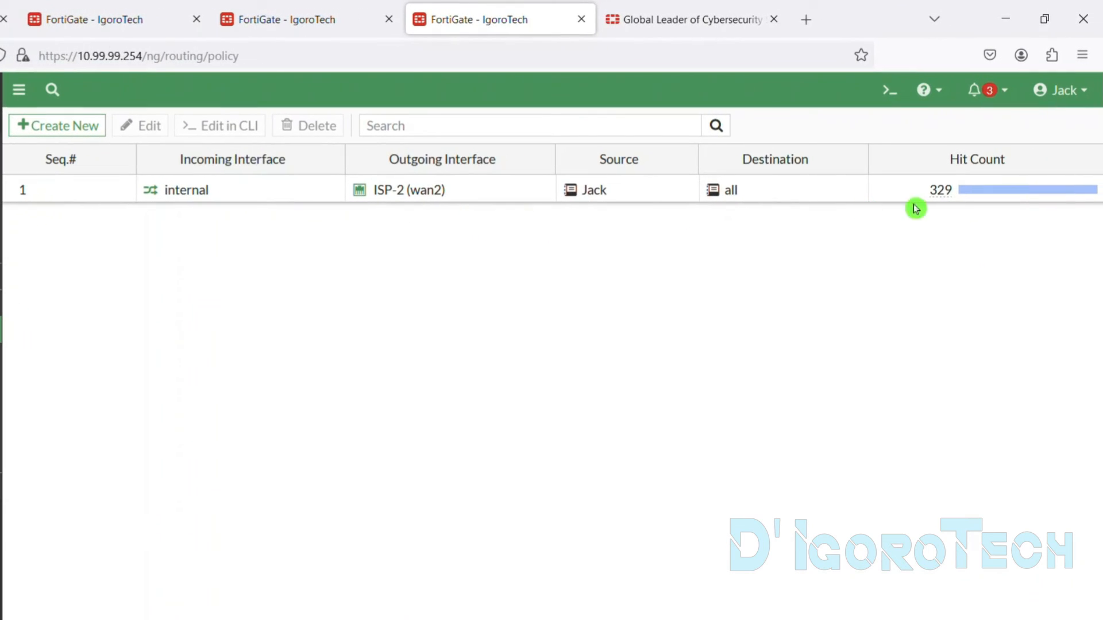
mouse_move(1031, 172)
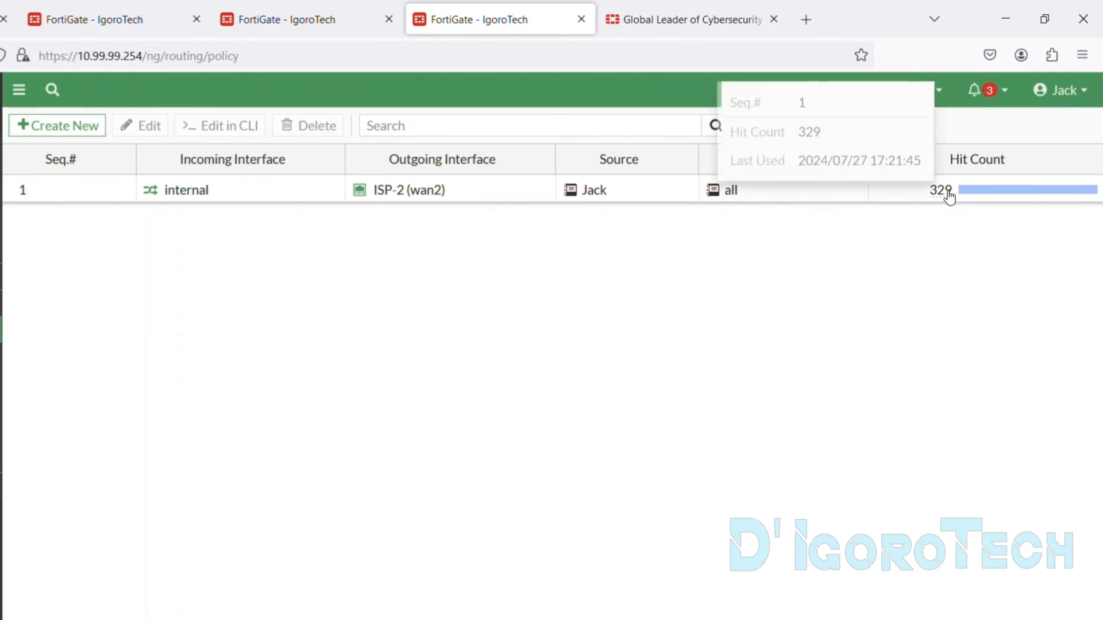
click(949, 195)
drag(919, 197, 1007, 199)
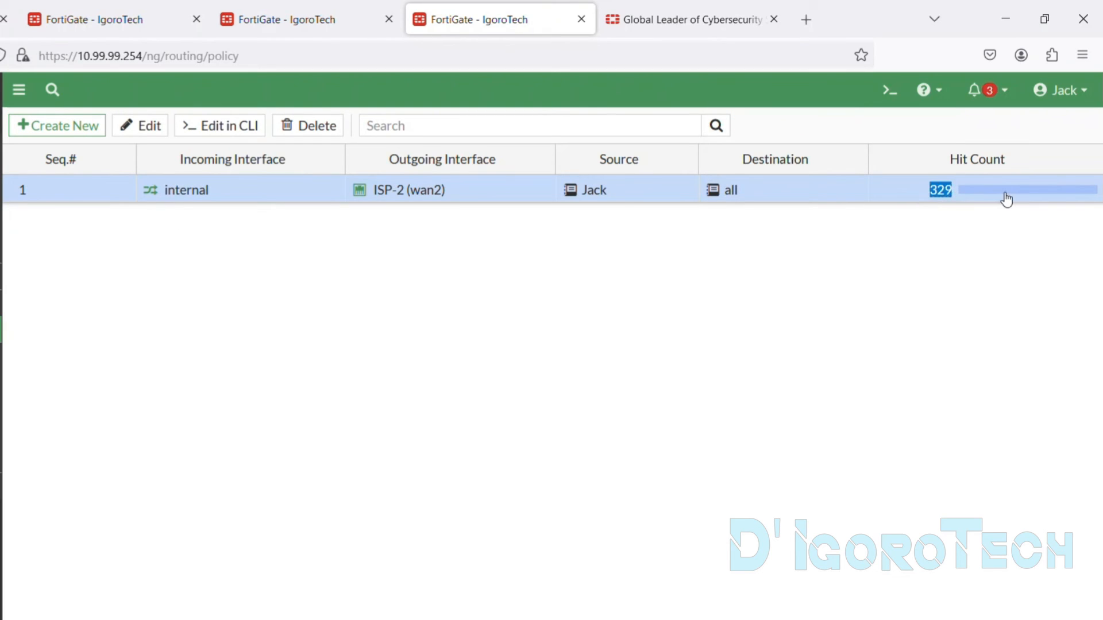
mouse_move(599, 200)
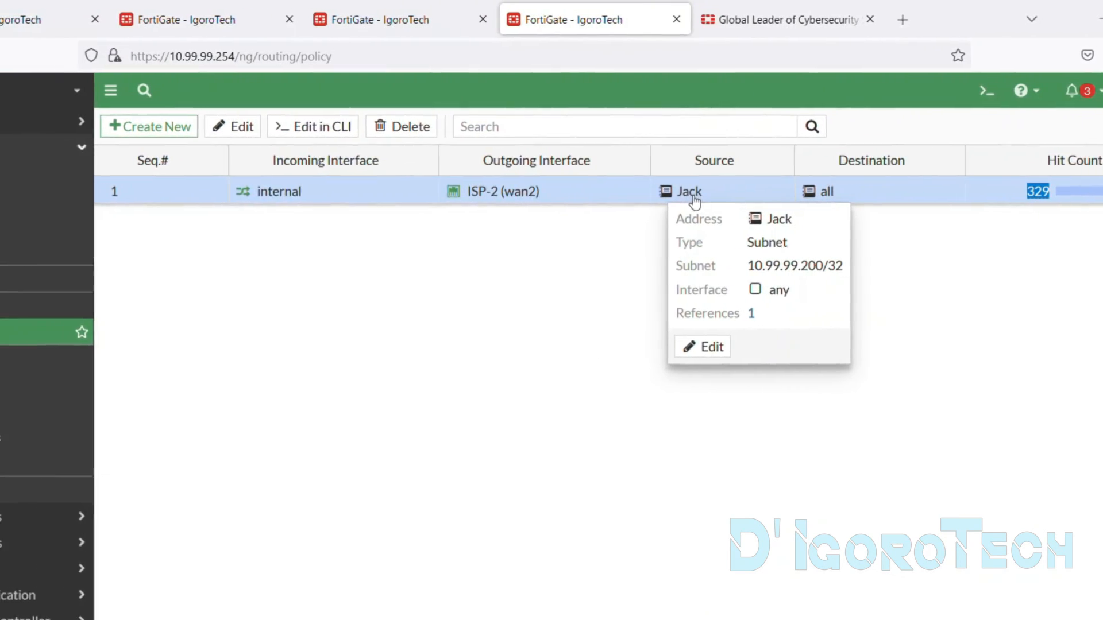
click(286, 220)
Step: Review the SD-WAN rules list, including the implicit rule
click(23, 282)
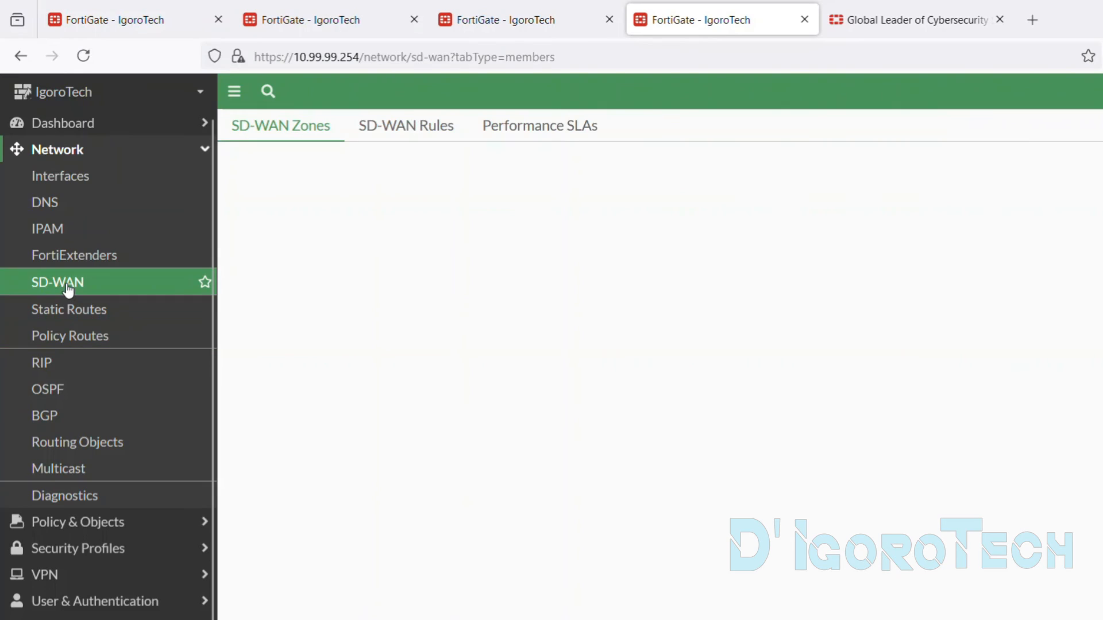
click(433, 133)
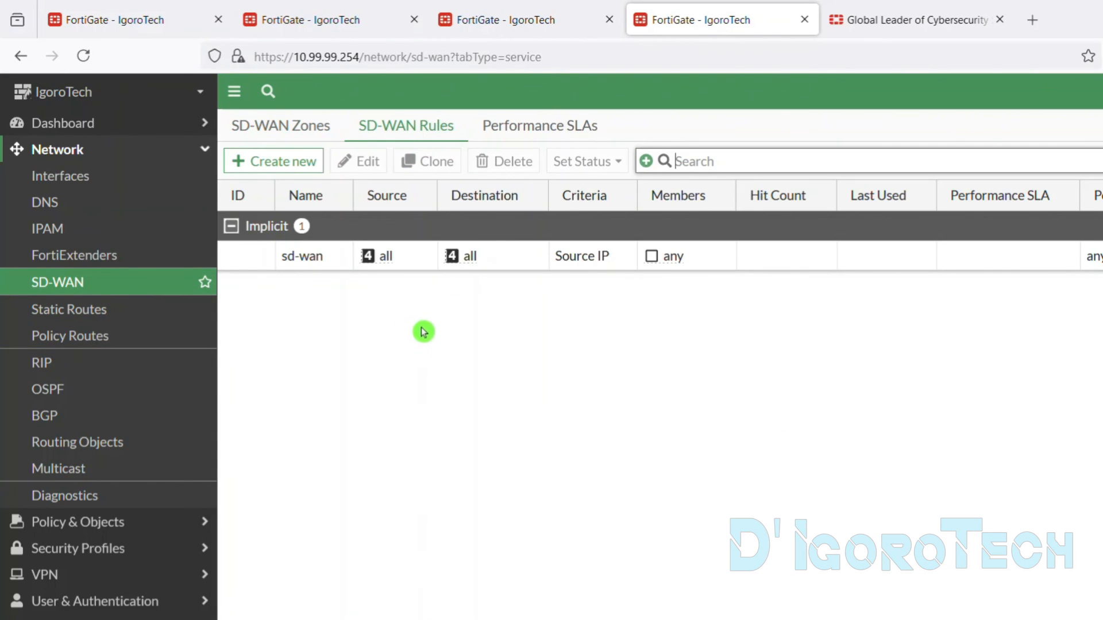
click(79, 287)
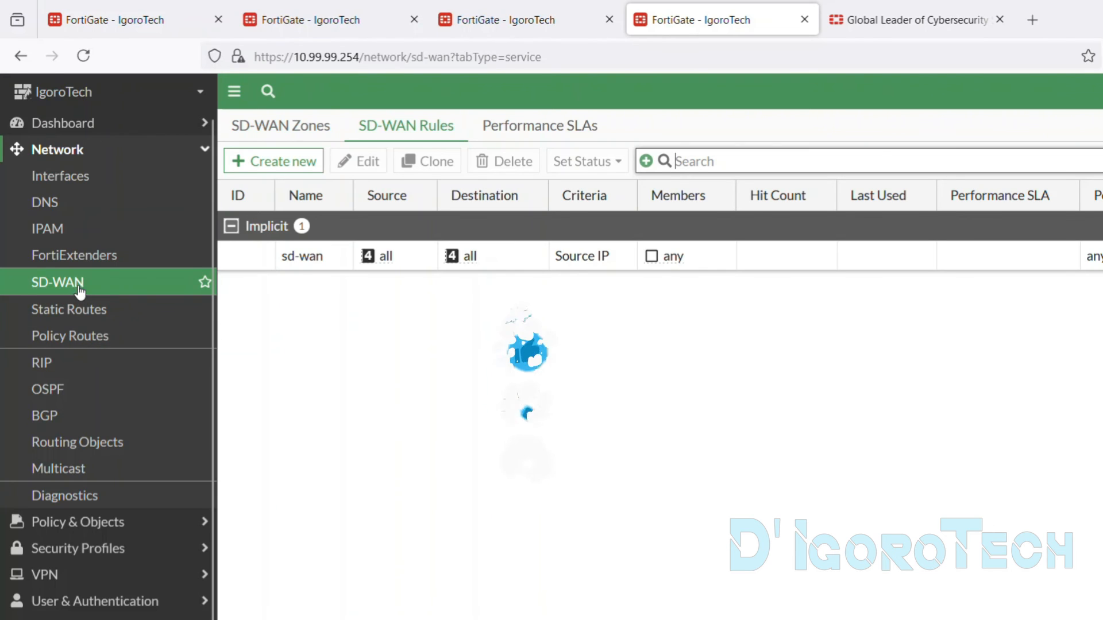
Step: Return to the policy routes and set the status of the route through ISP-2 to Disable
click(31, 336)
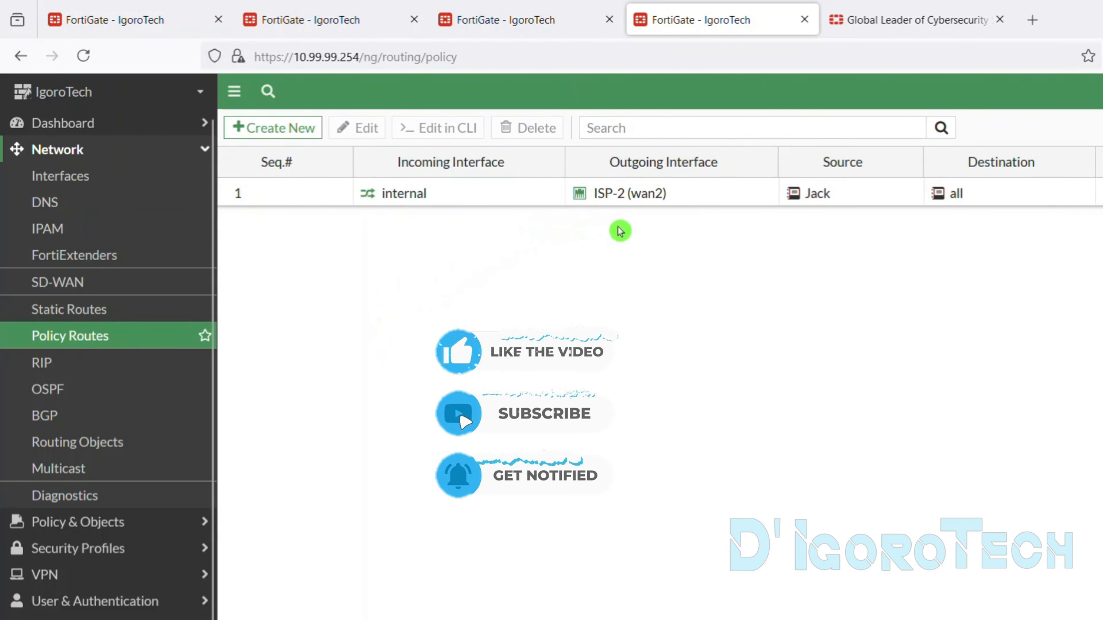
click(800, 198)
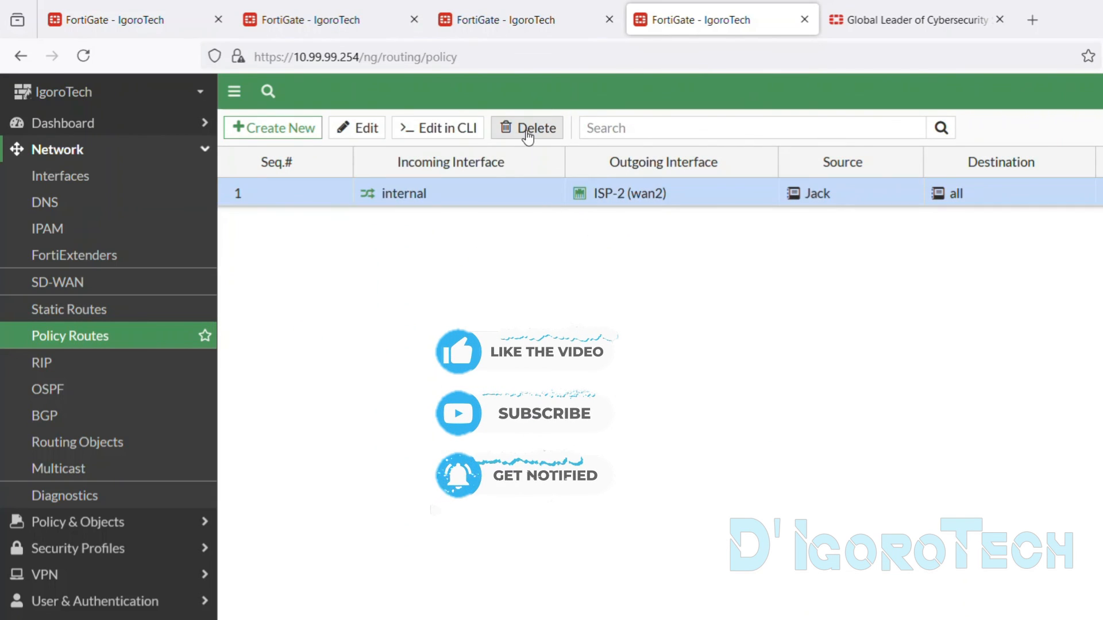
right_click(523, 199)
mouse_move(563, 330)
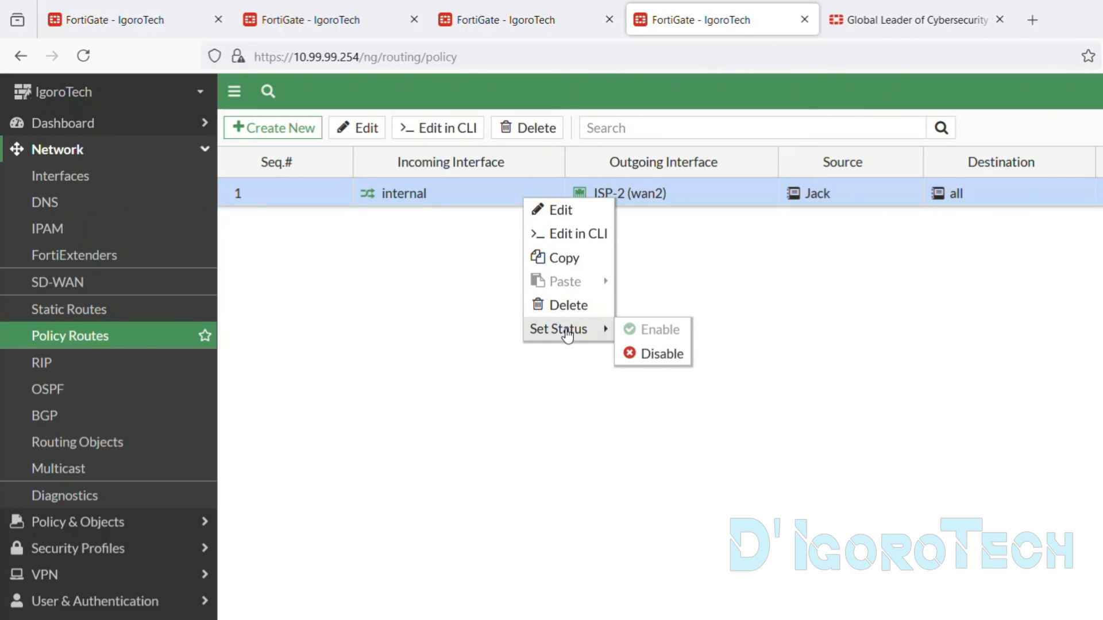
click(657, 356)
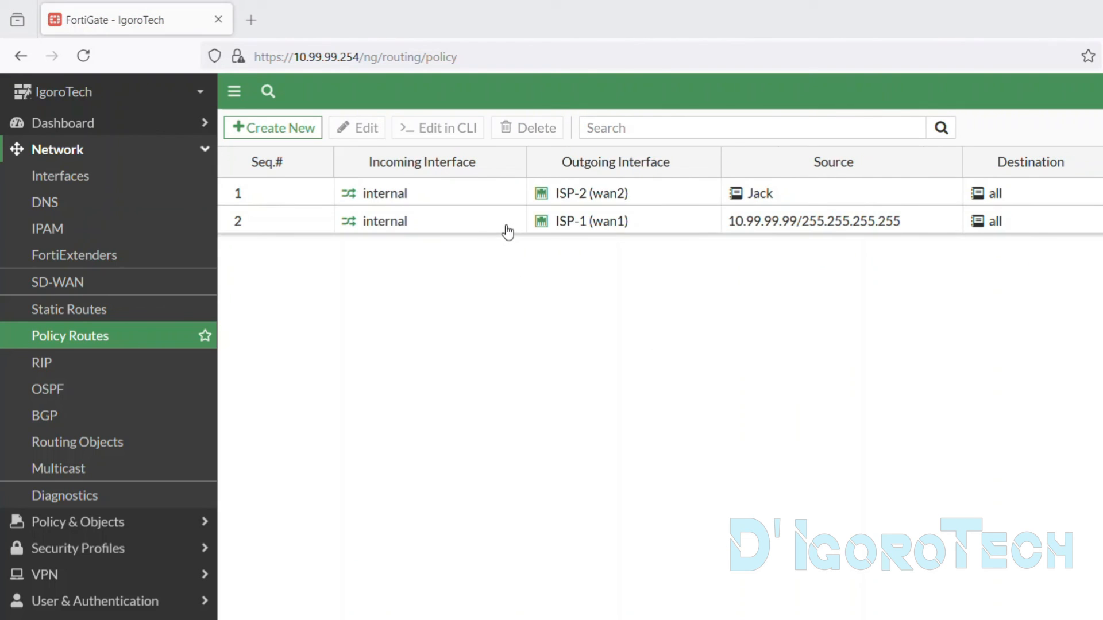
Step: Move the ISP-1 policy route for source 10.99.99.99/255.255.255.255 above the ISP-2 policy route
click(506, 232)
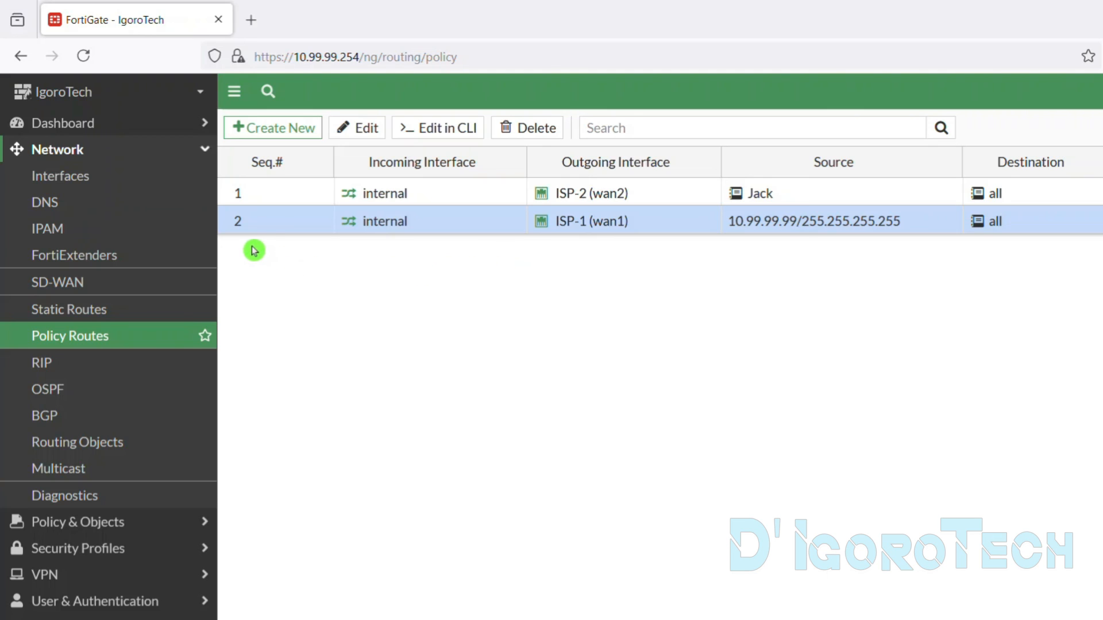
mouse_move(237, 221)
drag(232, 220, 227, 196)
drag(233, 223, 241, 205)
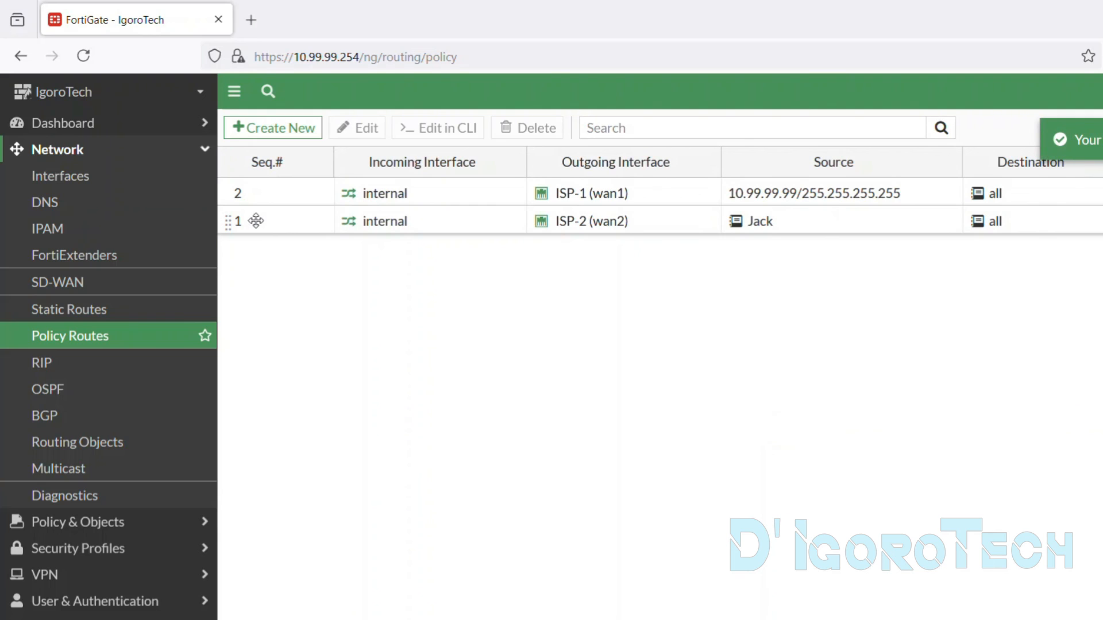
Step: Compare the sequence numbers and order of the ISP-1 and ISP-2 policy routes in the list
click(240, 196)
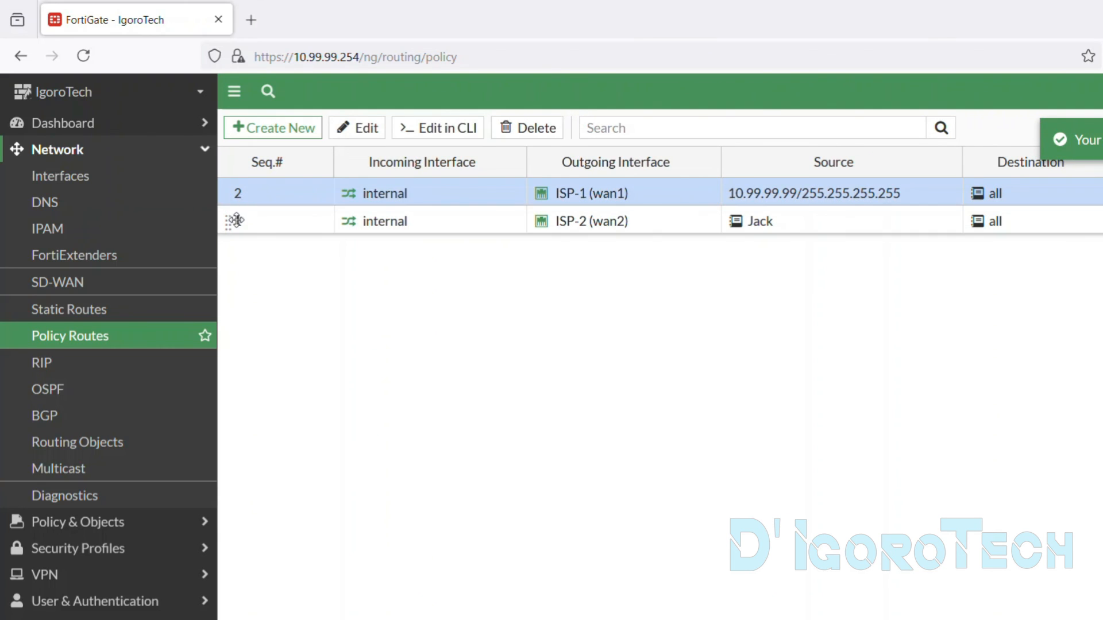
click(236, 220)
click(253, 203)
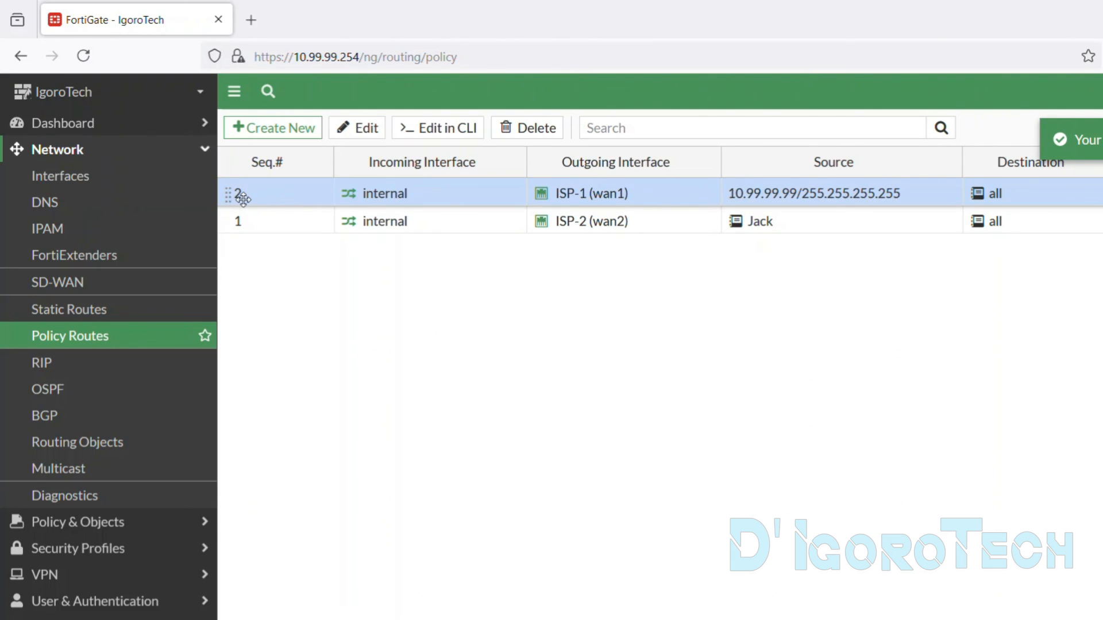
click(239, 218)
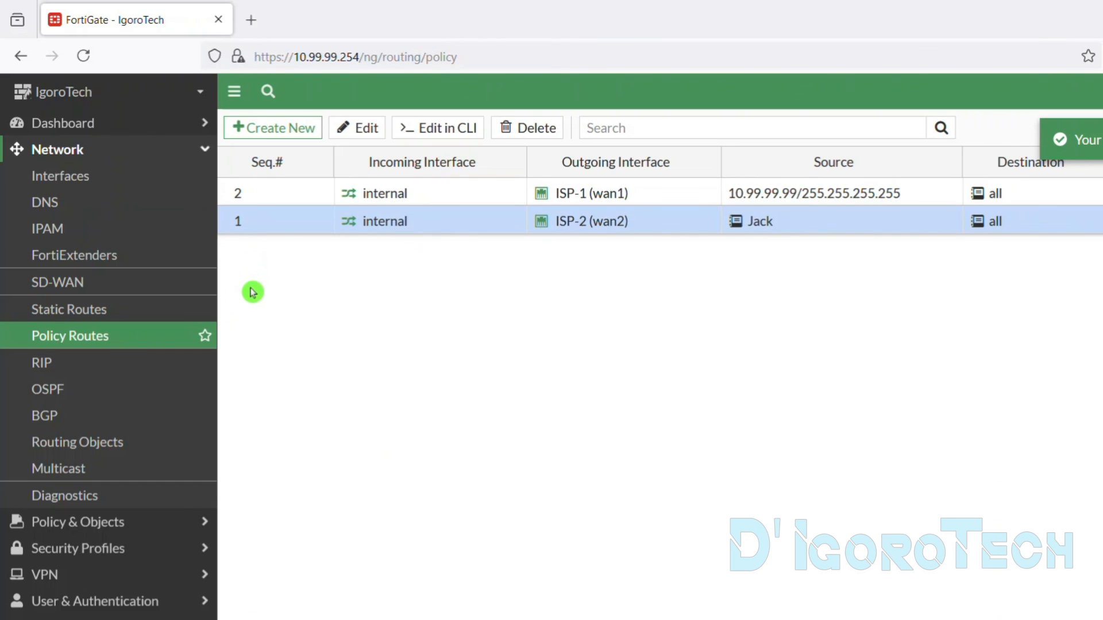